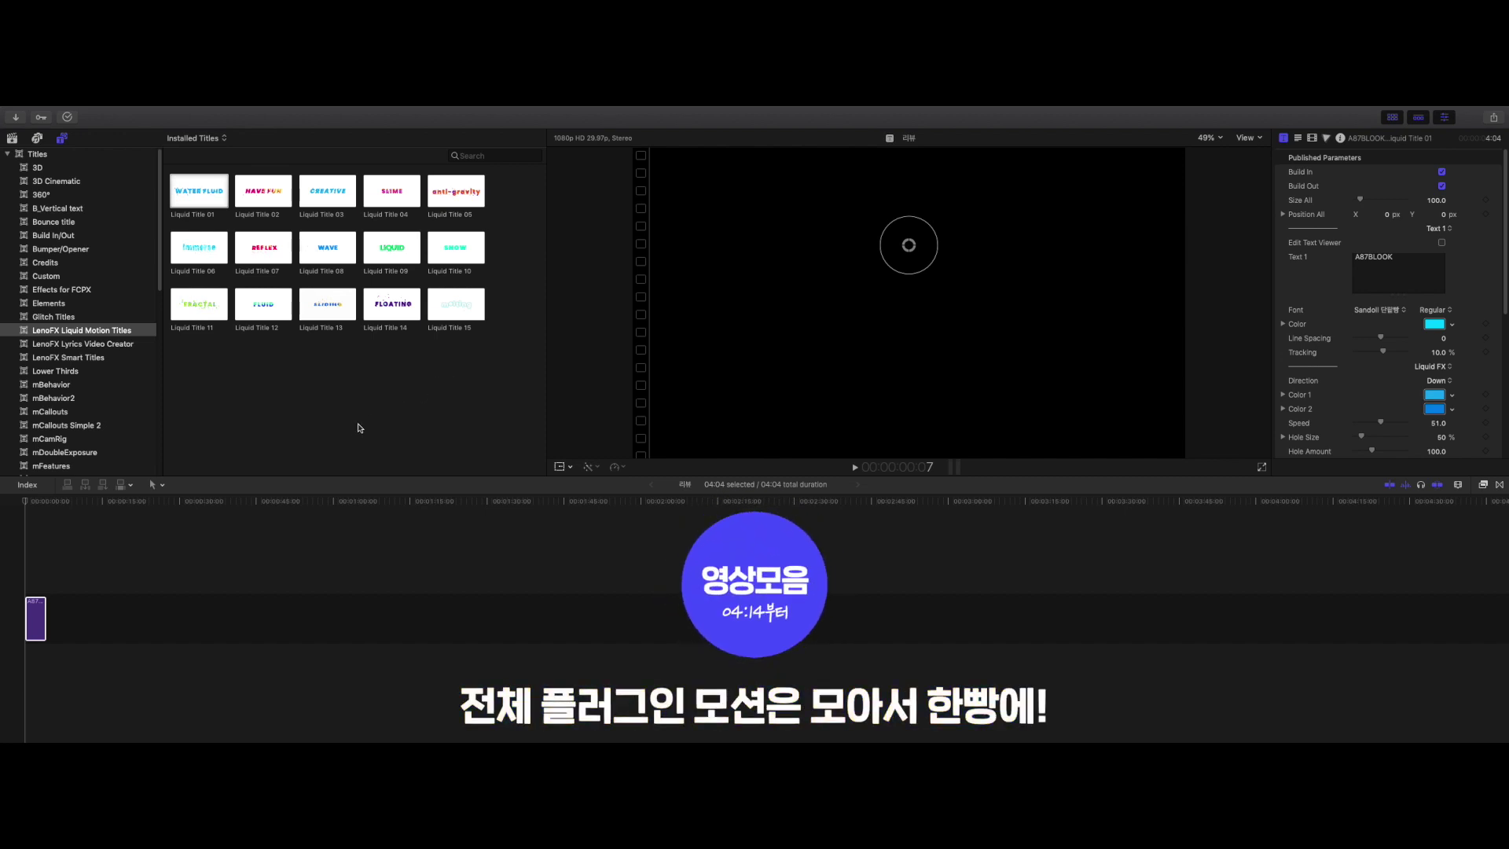
Play the Liquid Title 01 clip from its beginning for about one second and place the cursor in its Text 1 field
click(25, 514)
key(space)
click(909, 244)
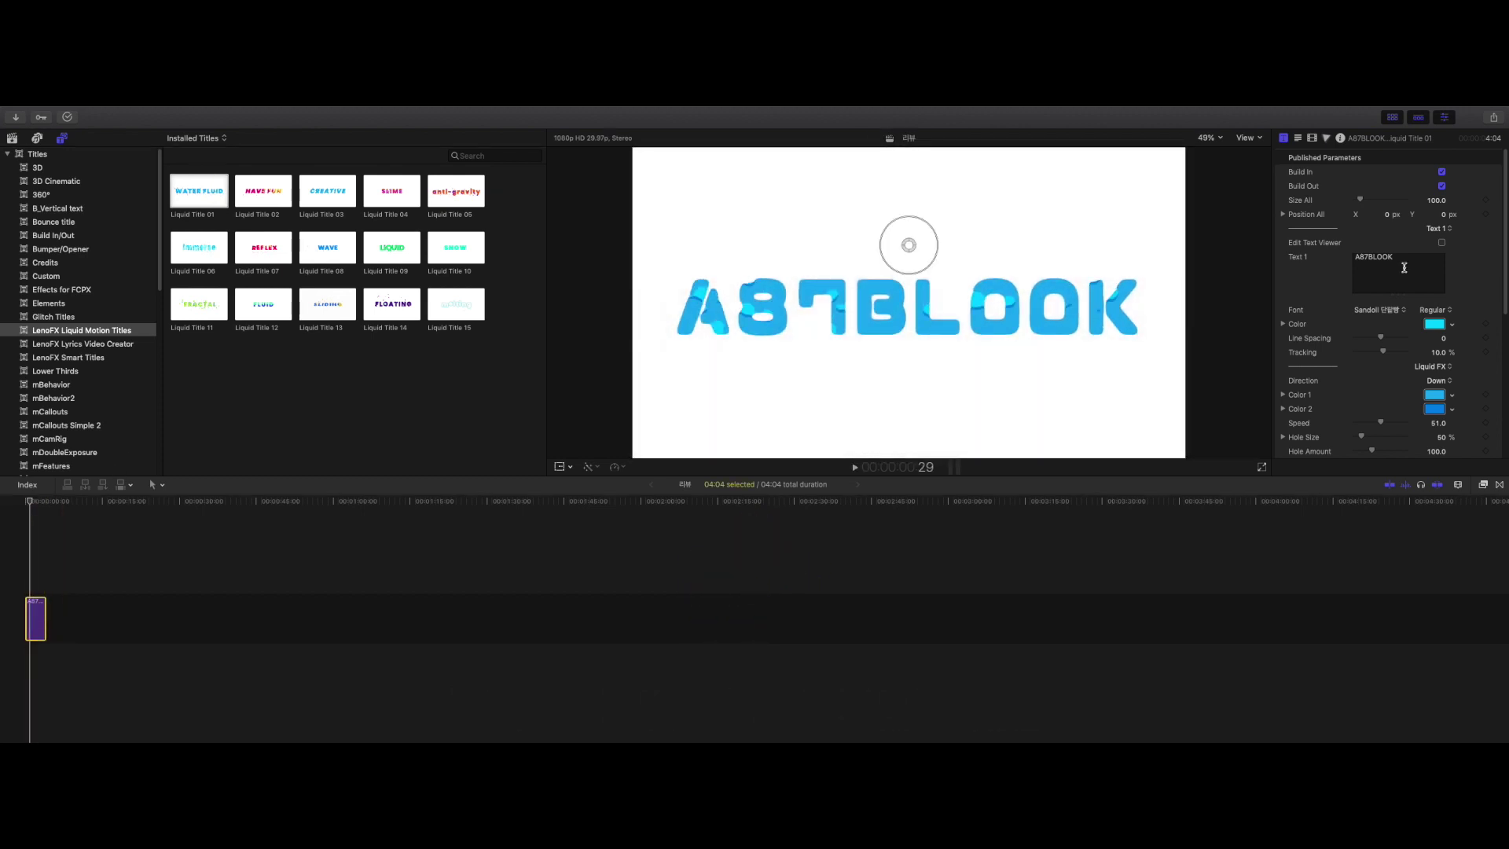
click(1404, 268)
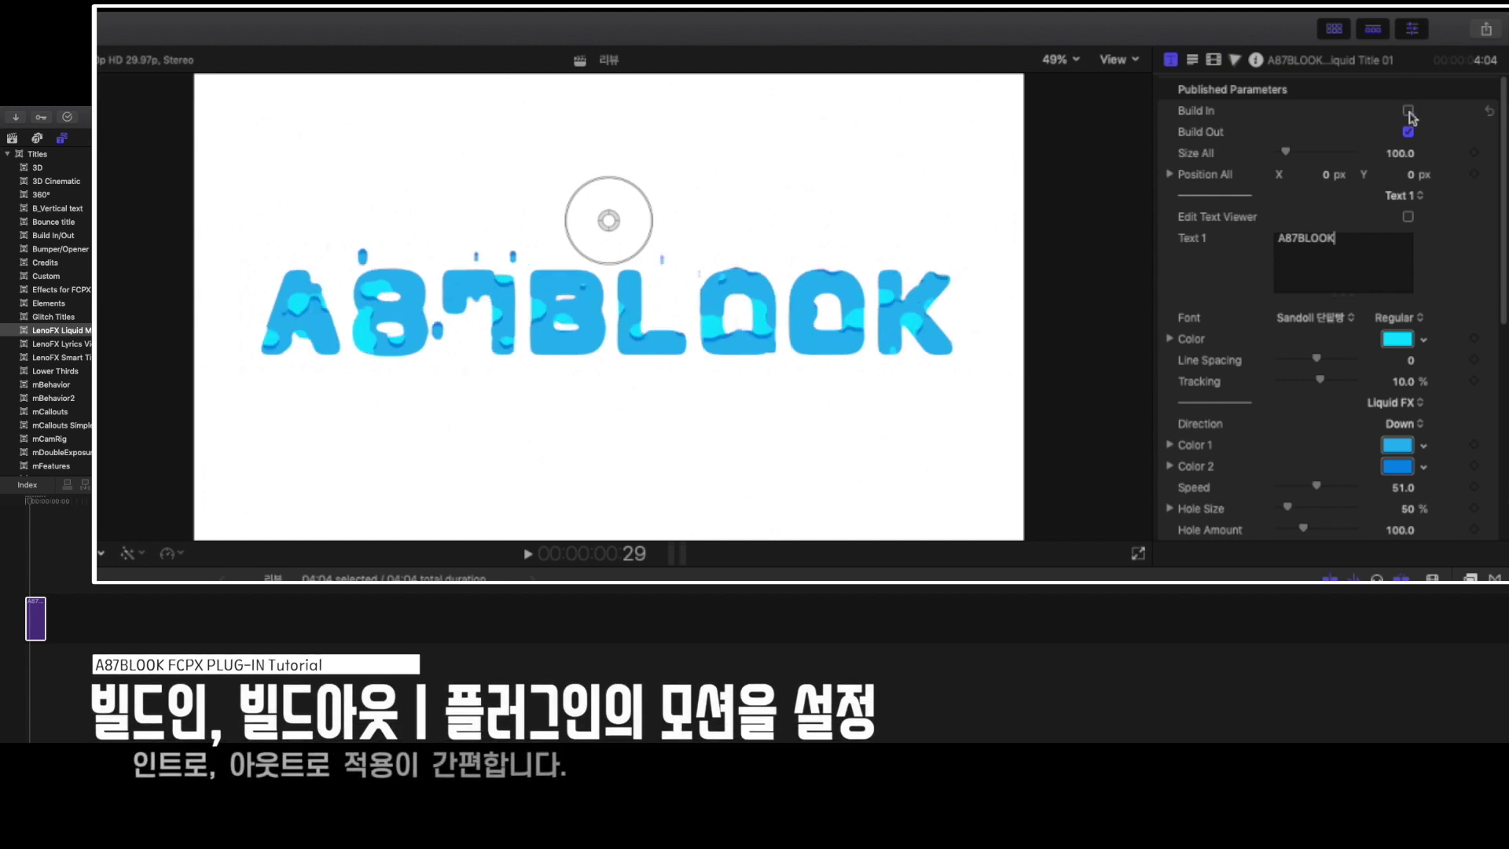
Try the title with Build Out off, turn Build Out on again and preview the clip's opening
click(1407, 133)
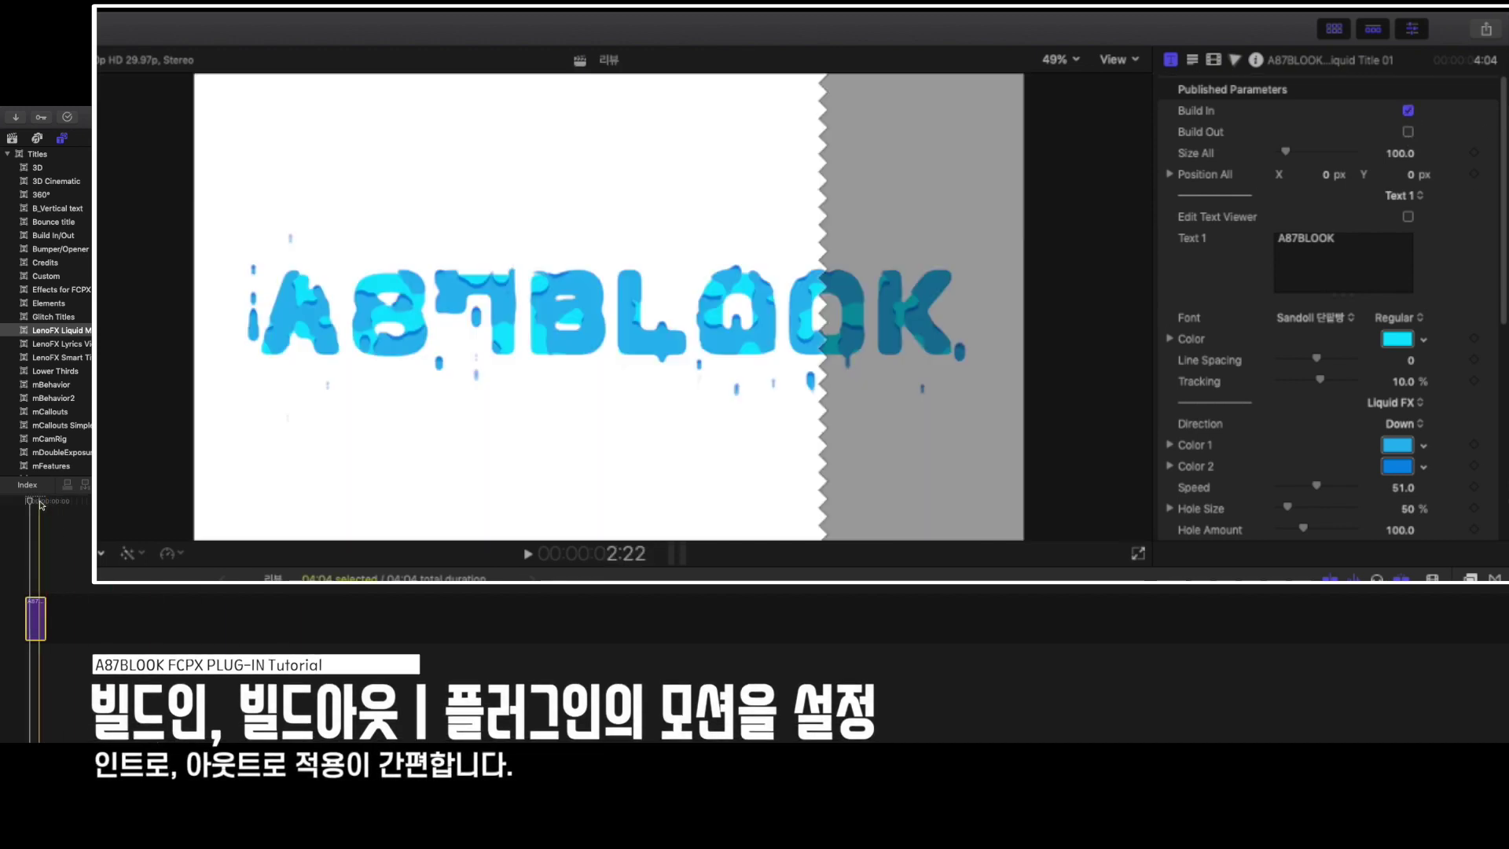
click(1408, 131)
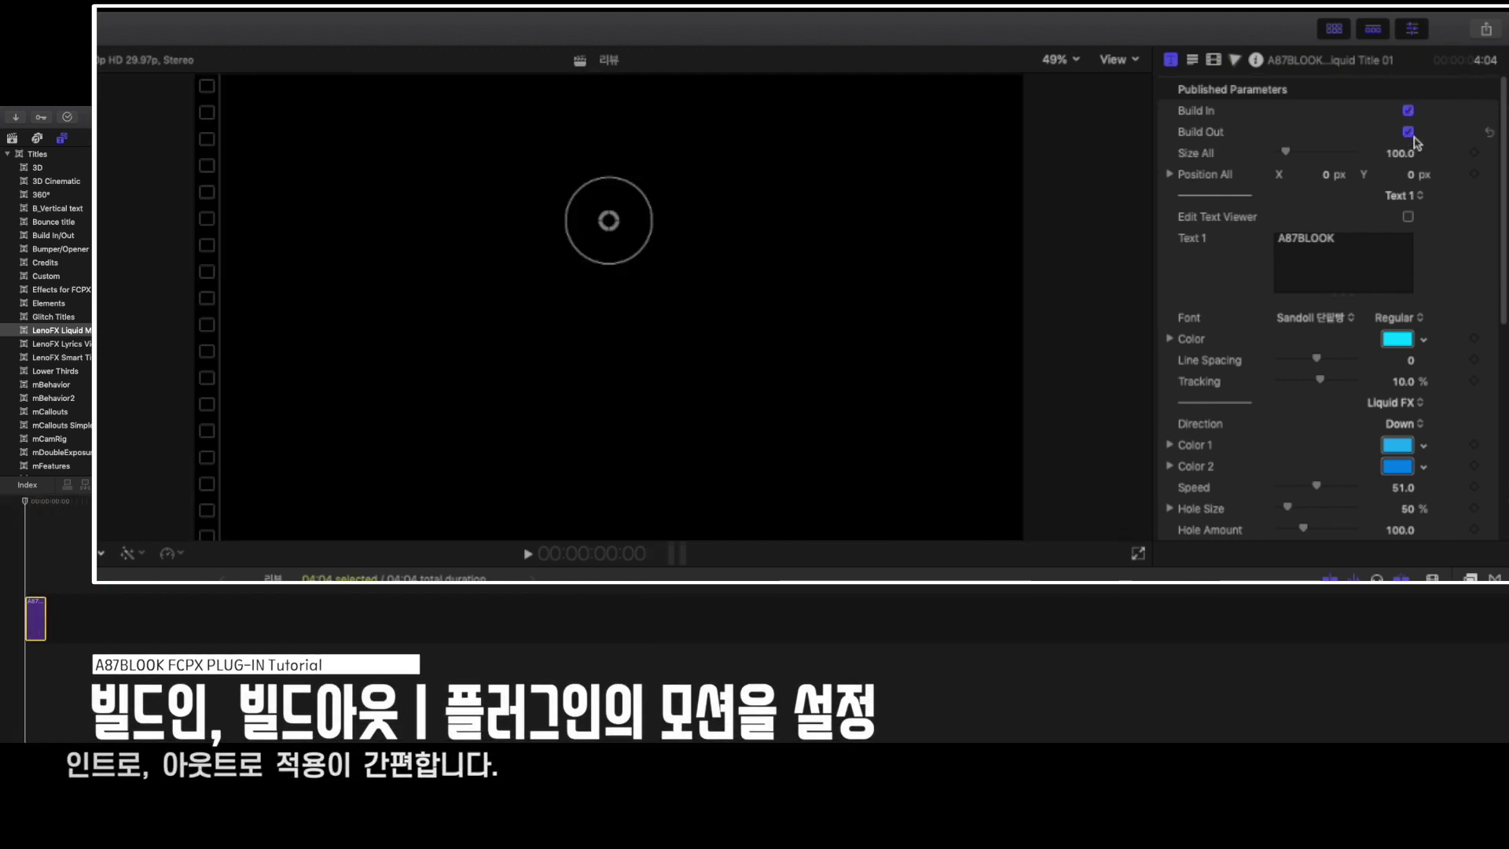
key(space)
key(space)
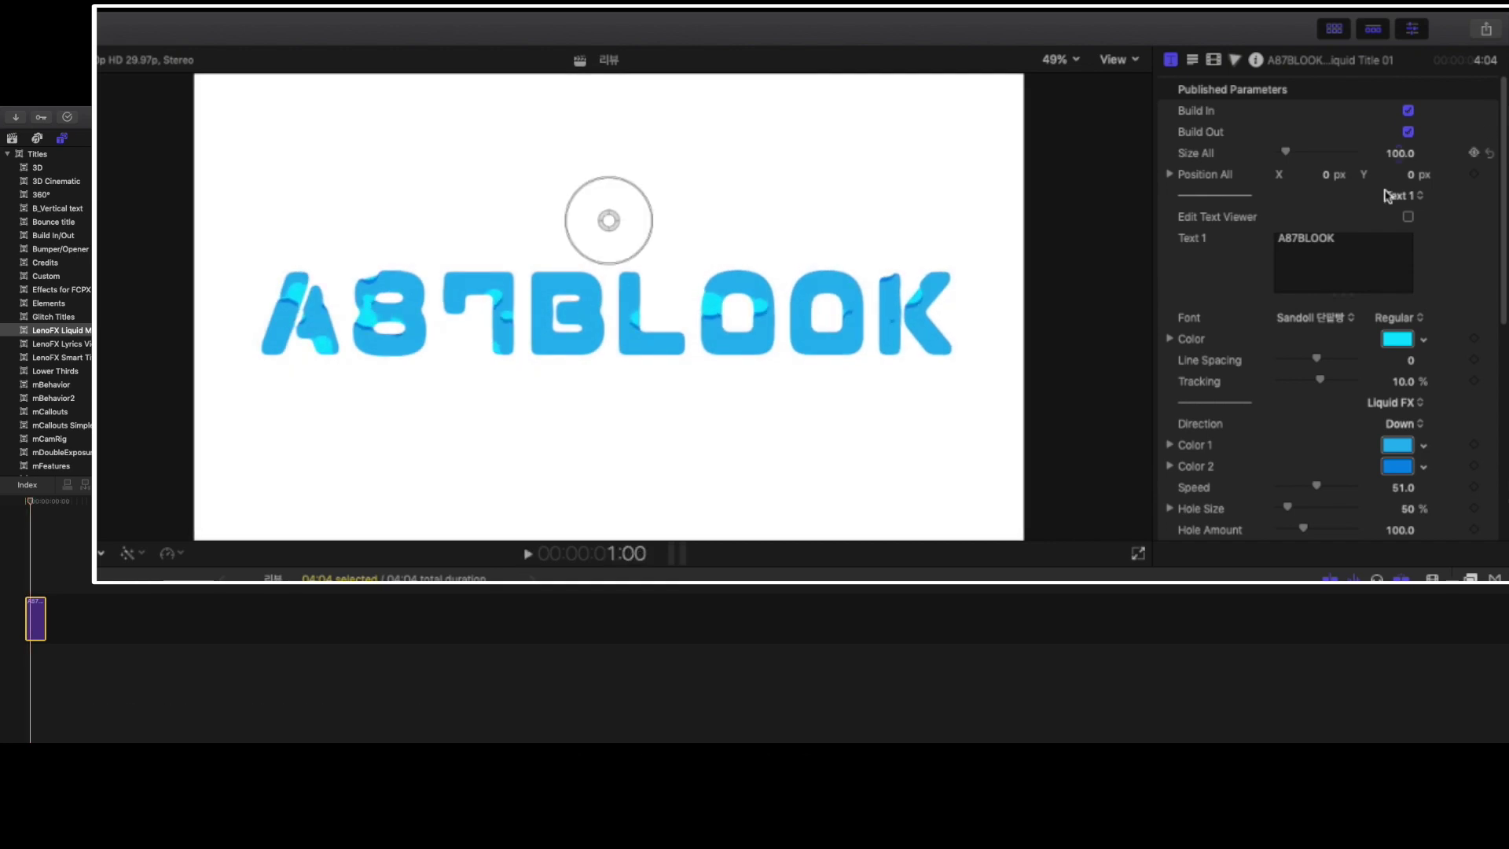
Try a larger Size All value on the title and reset it to the default
drag(1287, 152, 1442, 157)
click(1489, 154)
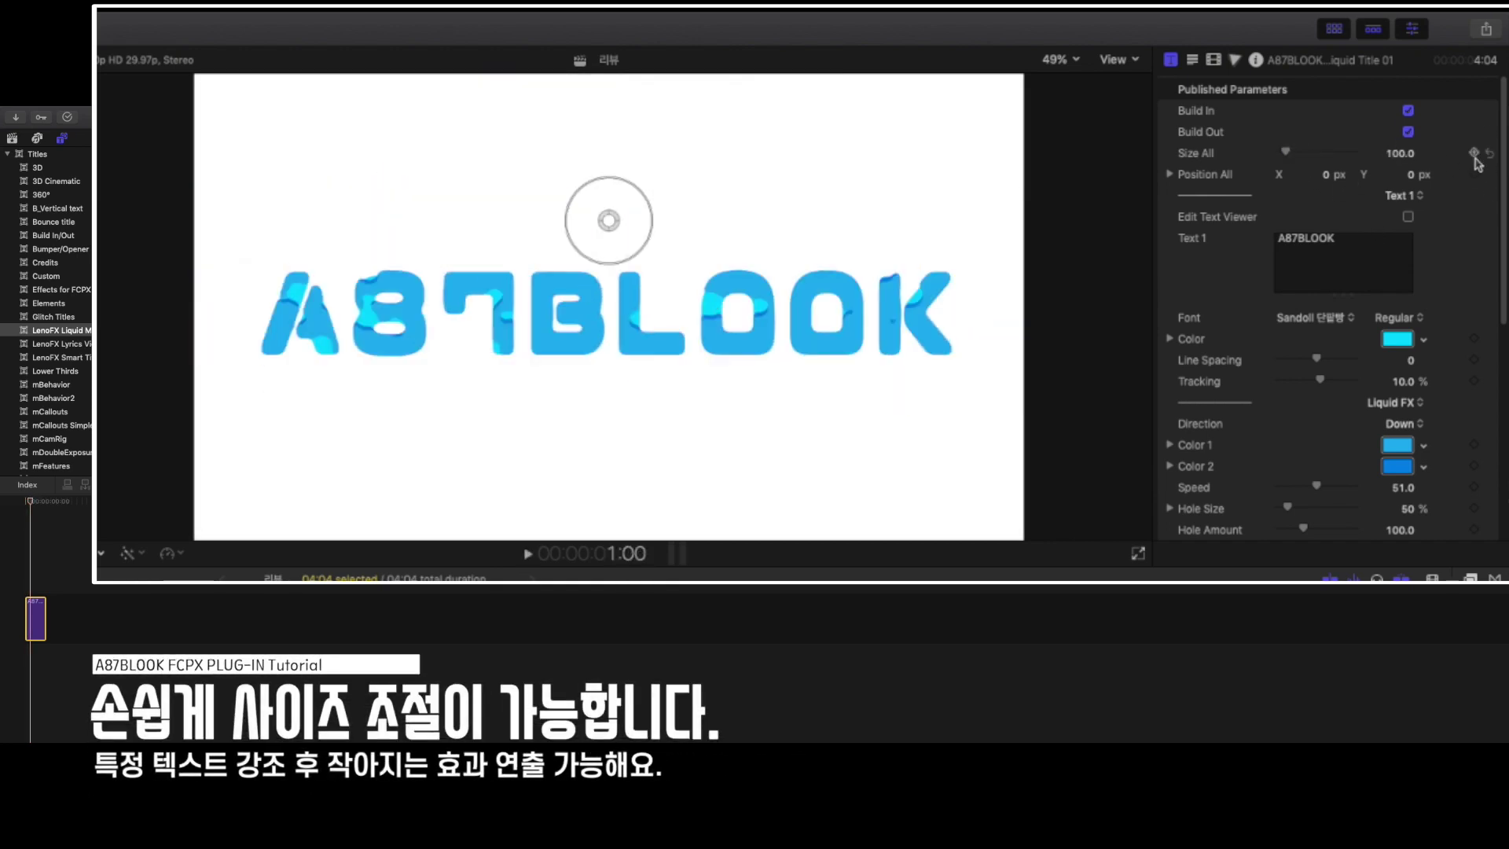
Look through the title's Liquid FX, Particle FX and Background Overlay parameters
scroll(1473, 360, down, 1)
scroll(1473, 359, down, 5)
scroll(1474, 362, down, 5)
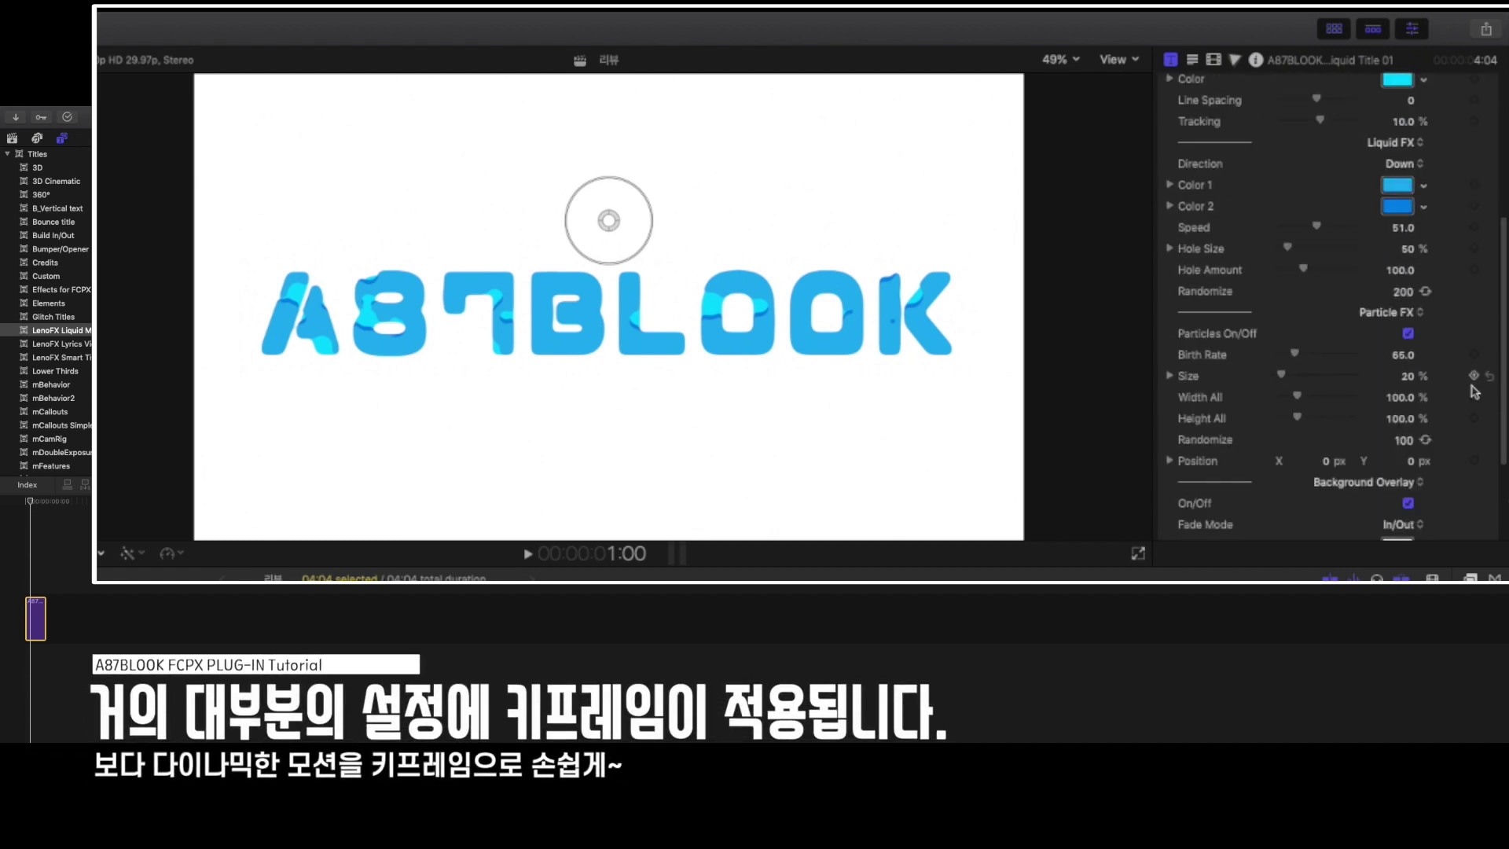
scroll(1477, 366, down, 3)
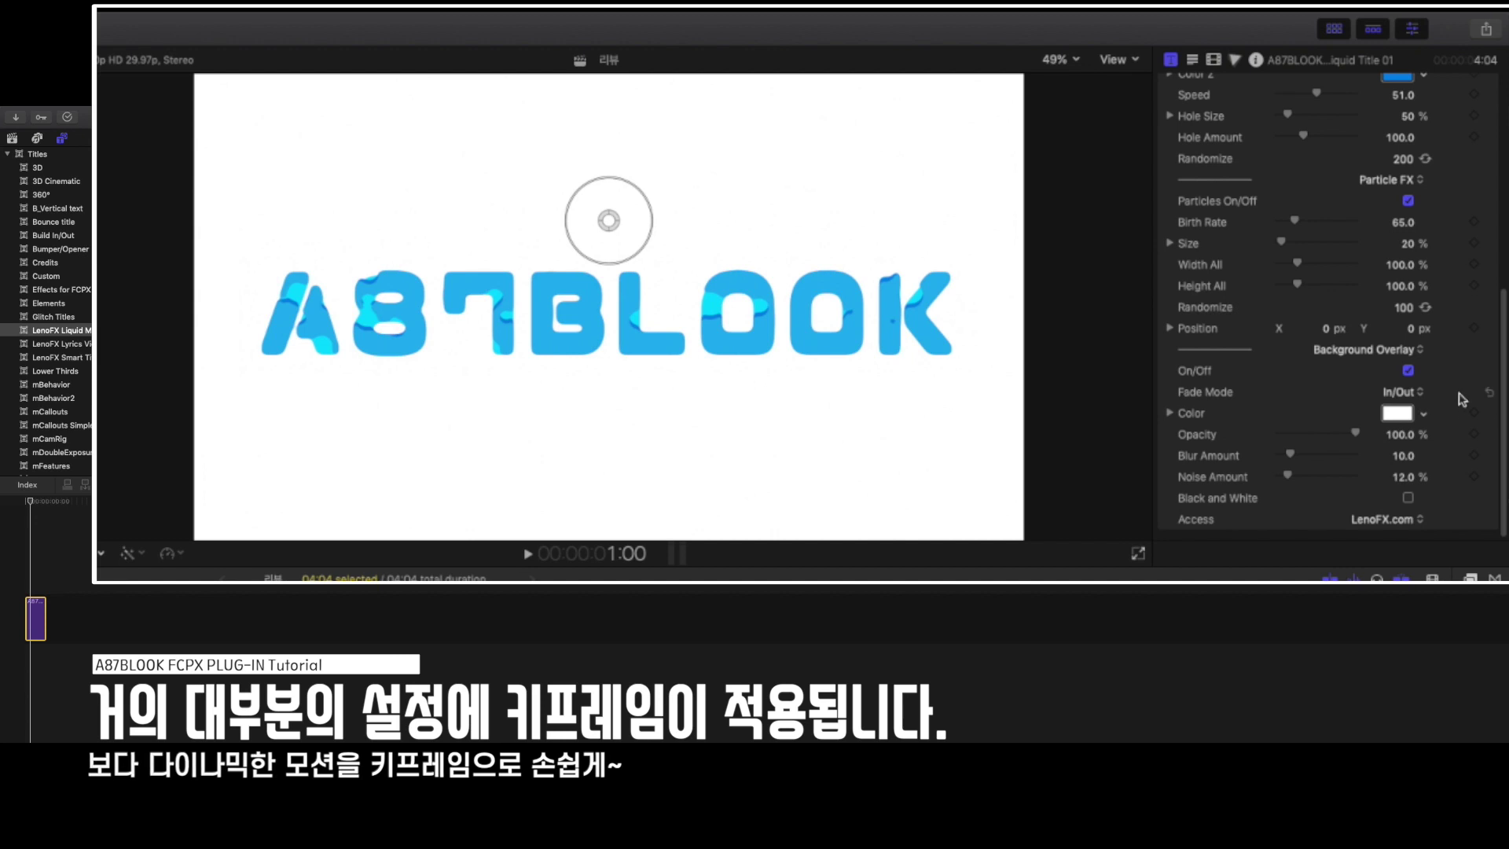
scroll(1462, 396, up, 5)
scroll(1464, 378, up, 5)
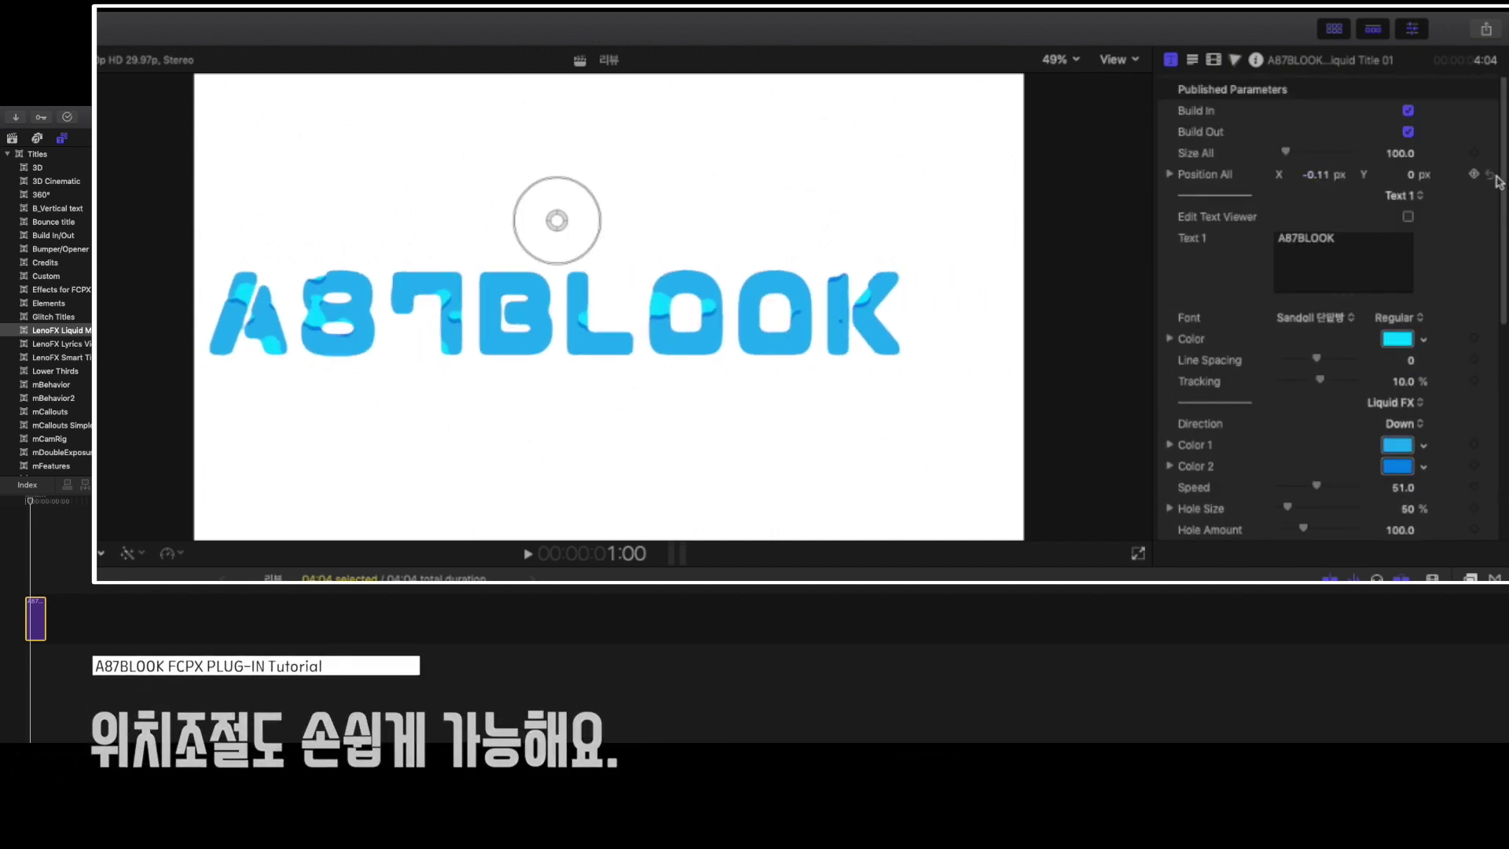
Try editing the A87BLOOK text directly in the viewer with Edit Text Viewer enabled
click(1323, 242)
click(1352, 261)
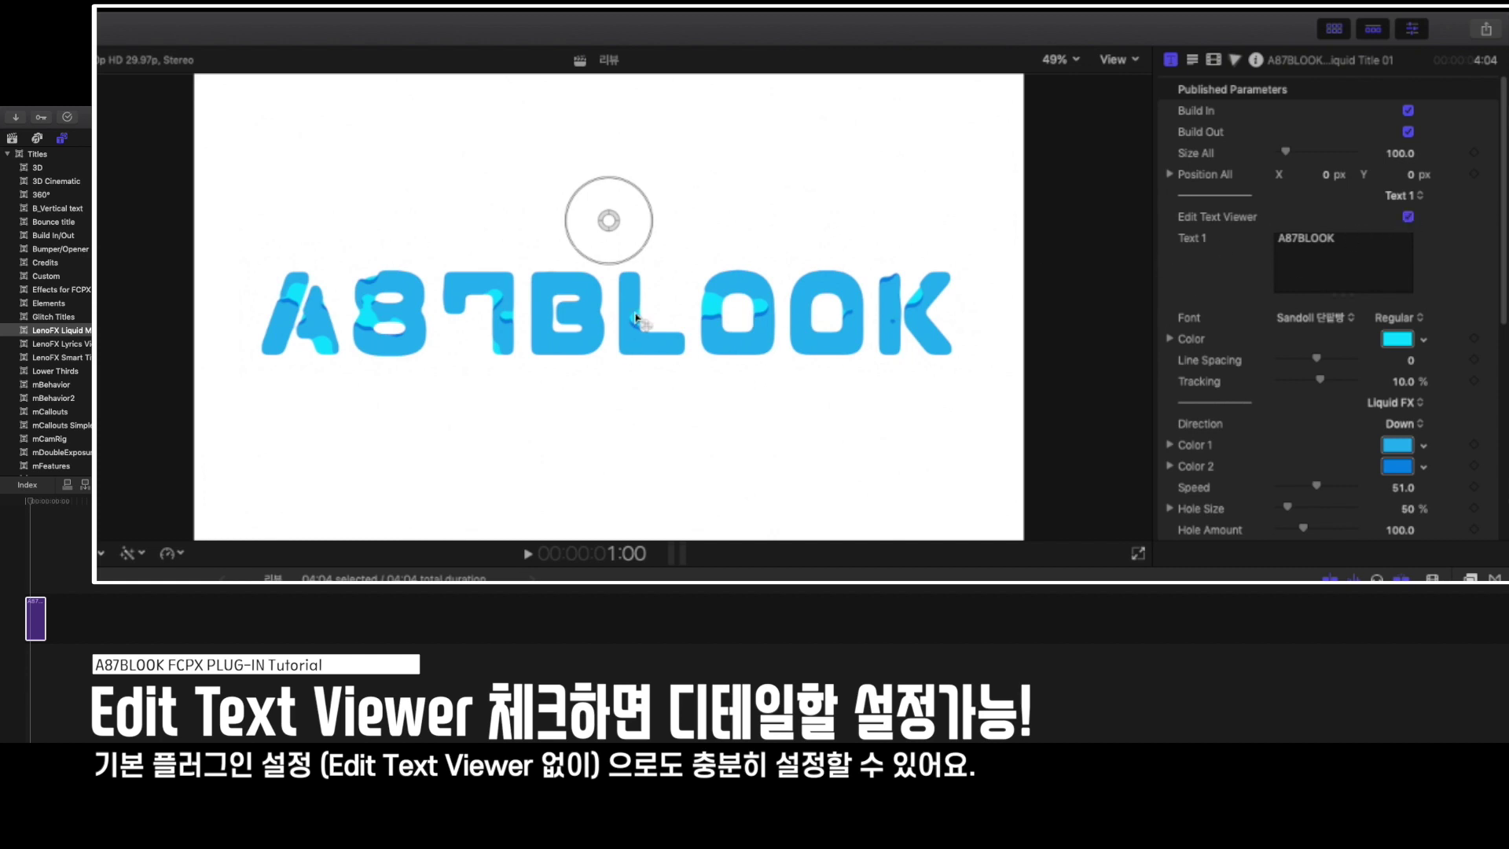
double_click(637, 319)
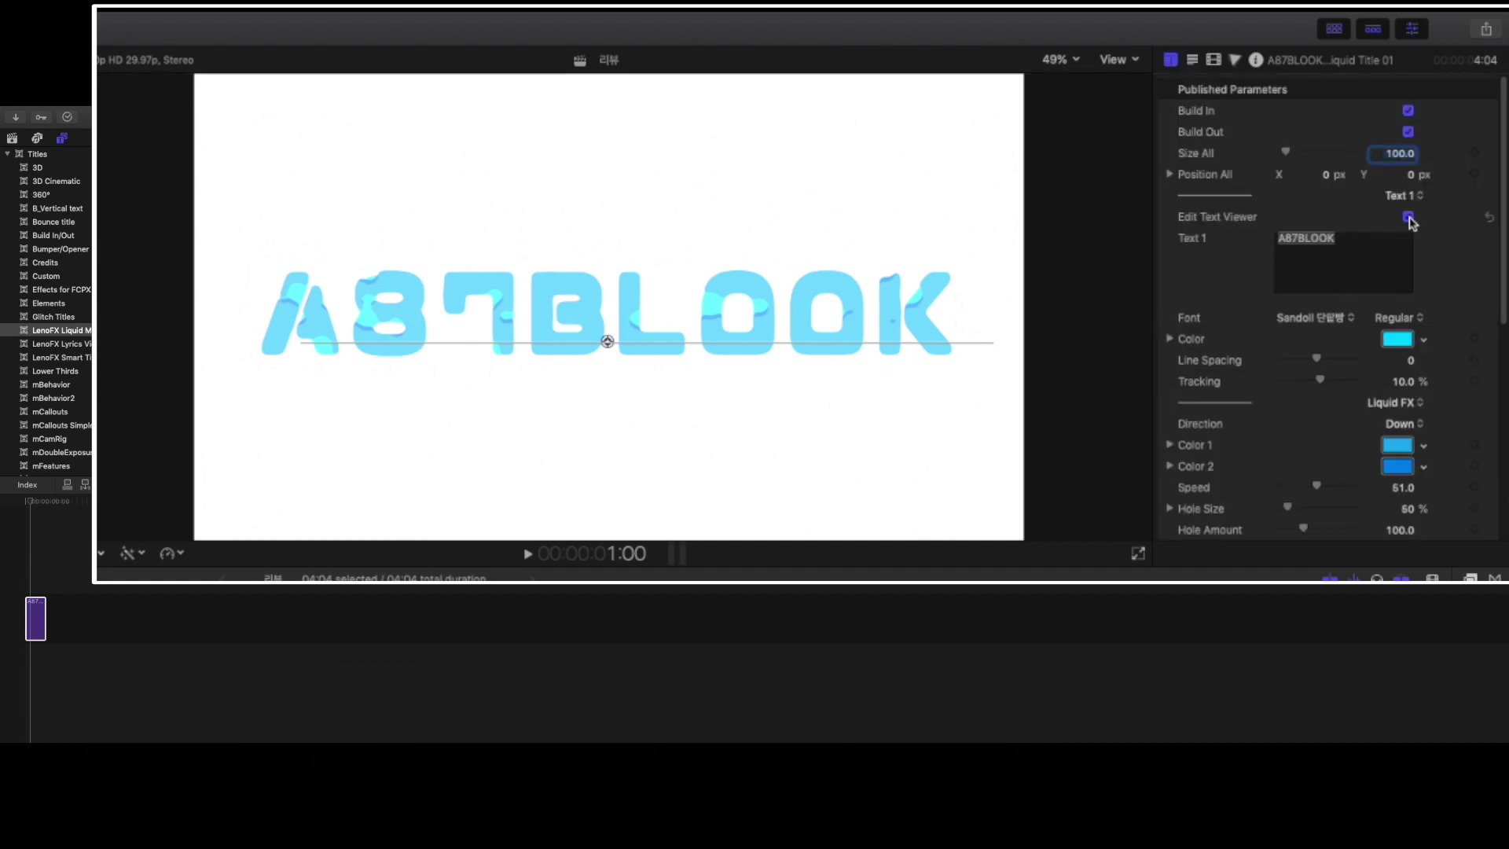
click(656, 257)
click(624, 235)
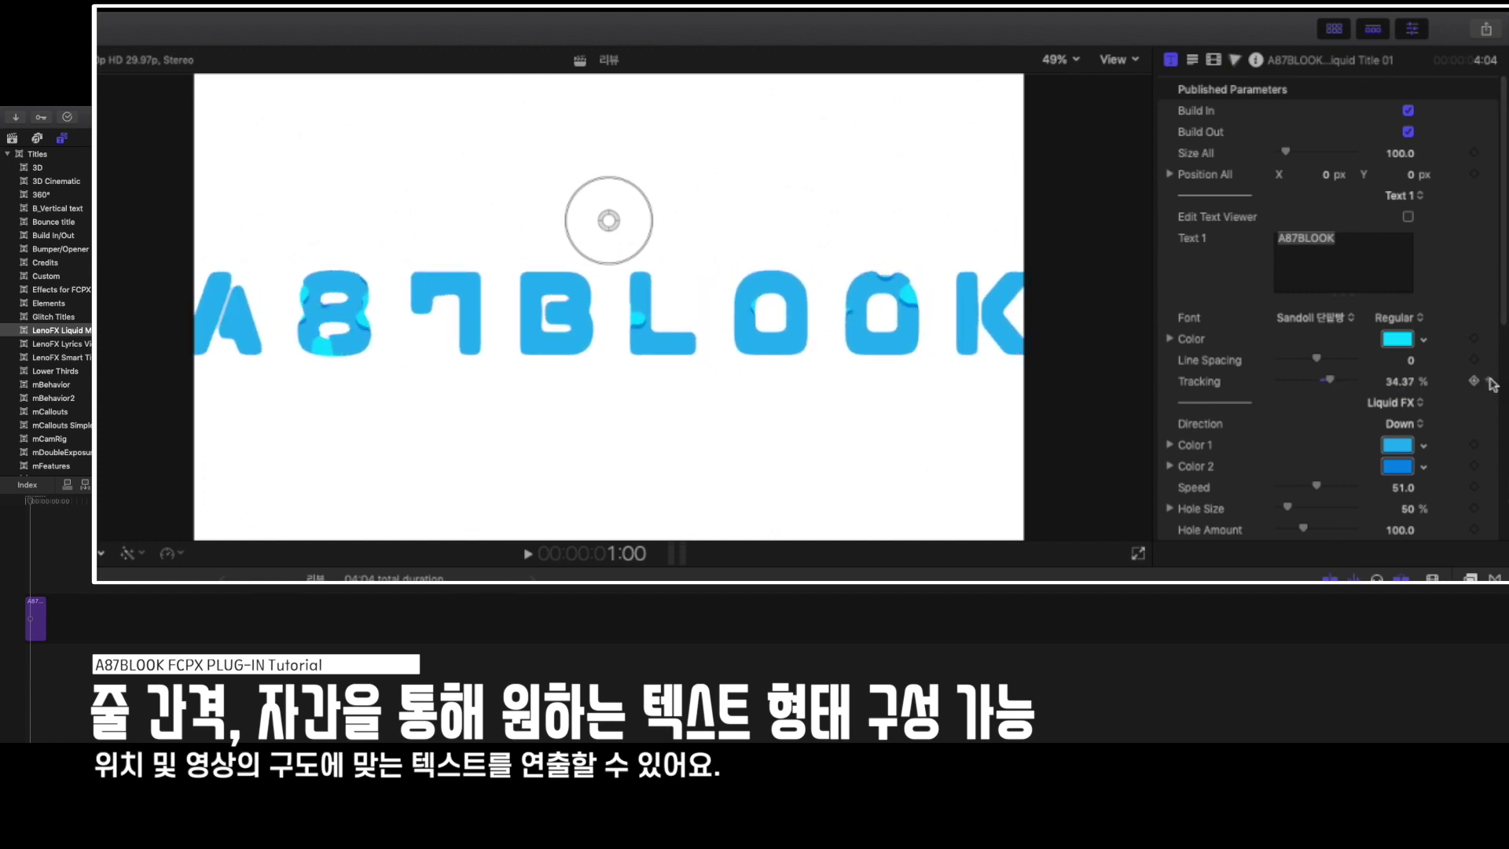
Lower the Liquid FX Speed to 42.7 and play the title from the start to preview the motion
scroll(1486, 385, down, 5)
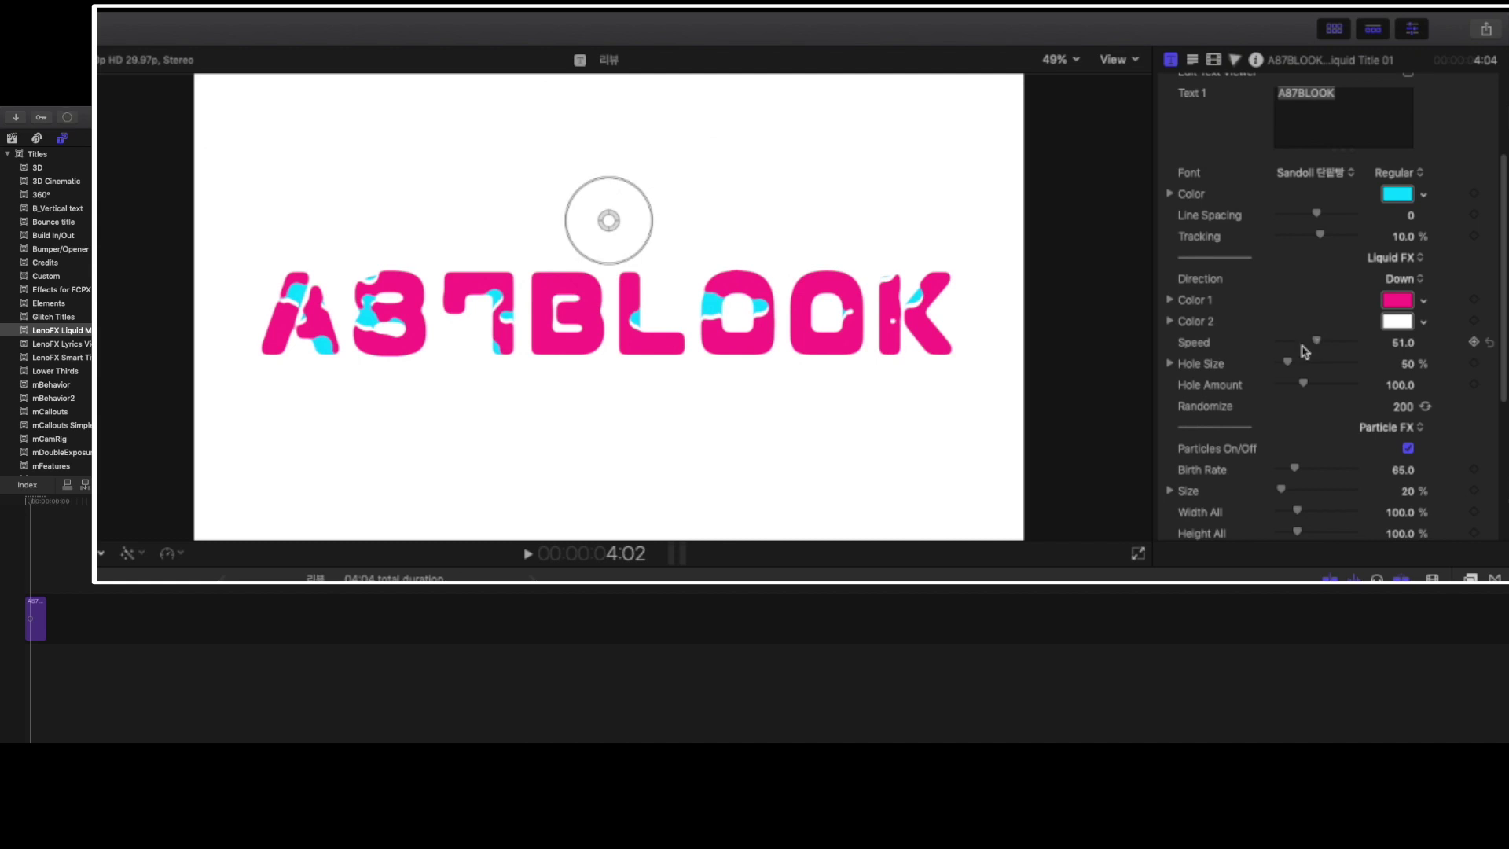
mouse_move(1316, 340)
mouse_down()
mouse_move(1341, 343)
mouse_move(1308, 341)
mouse_up()
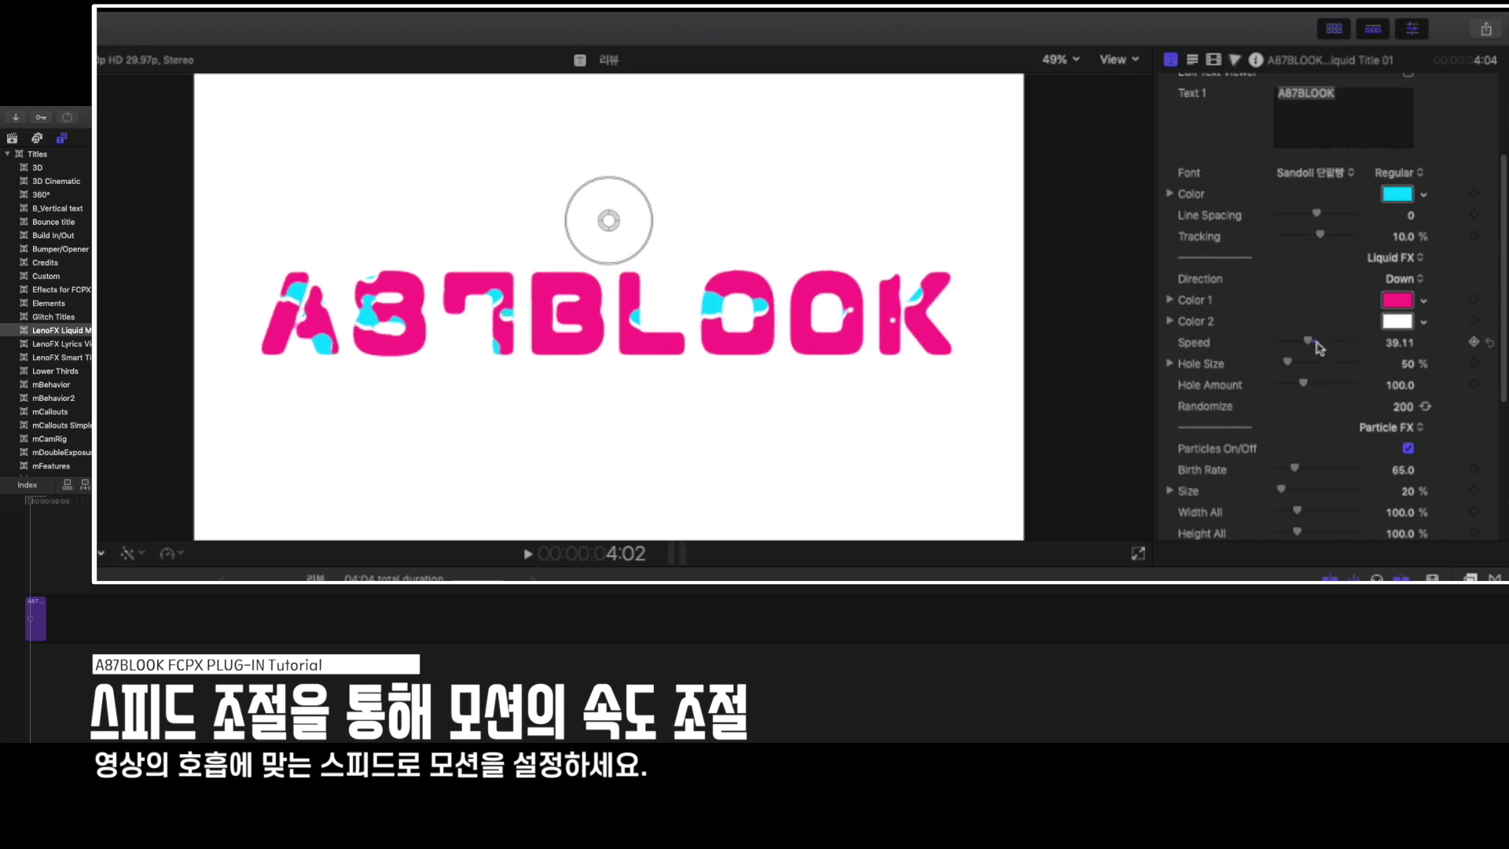
mouse_move(1309, 342)
mouse_down()
mouse_move(1327, 342)
mouse_move(1298, 343)
mouse_move(1313, 344)
mouse_up()
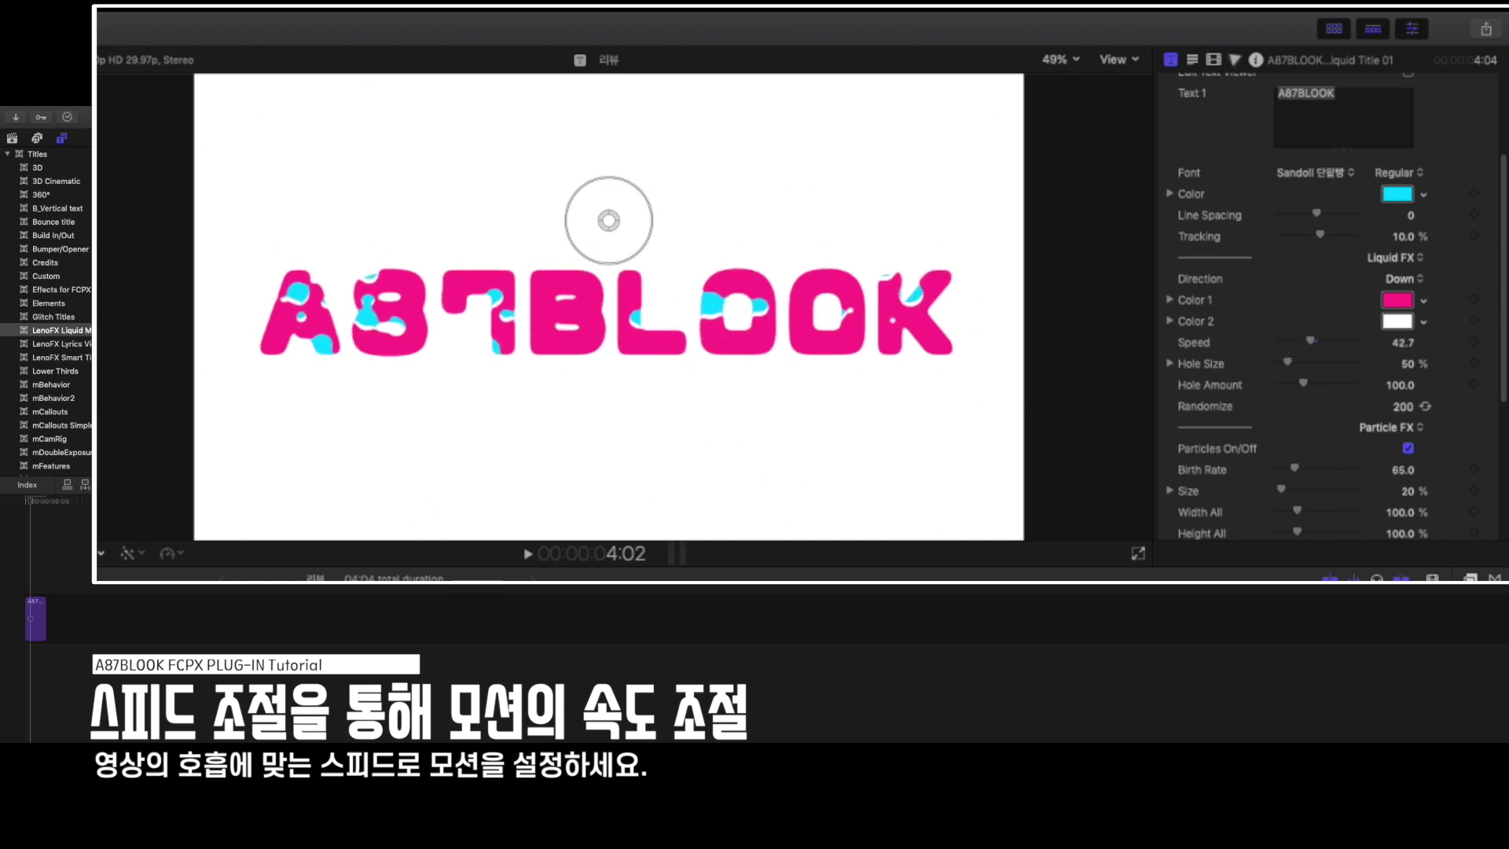
drag(32, 504, 19, 507)
key(space)
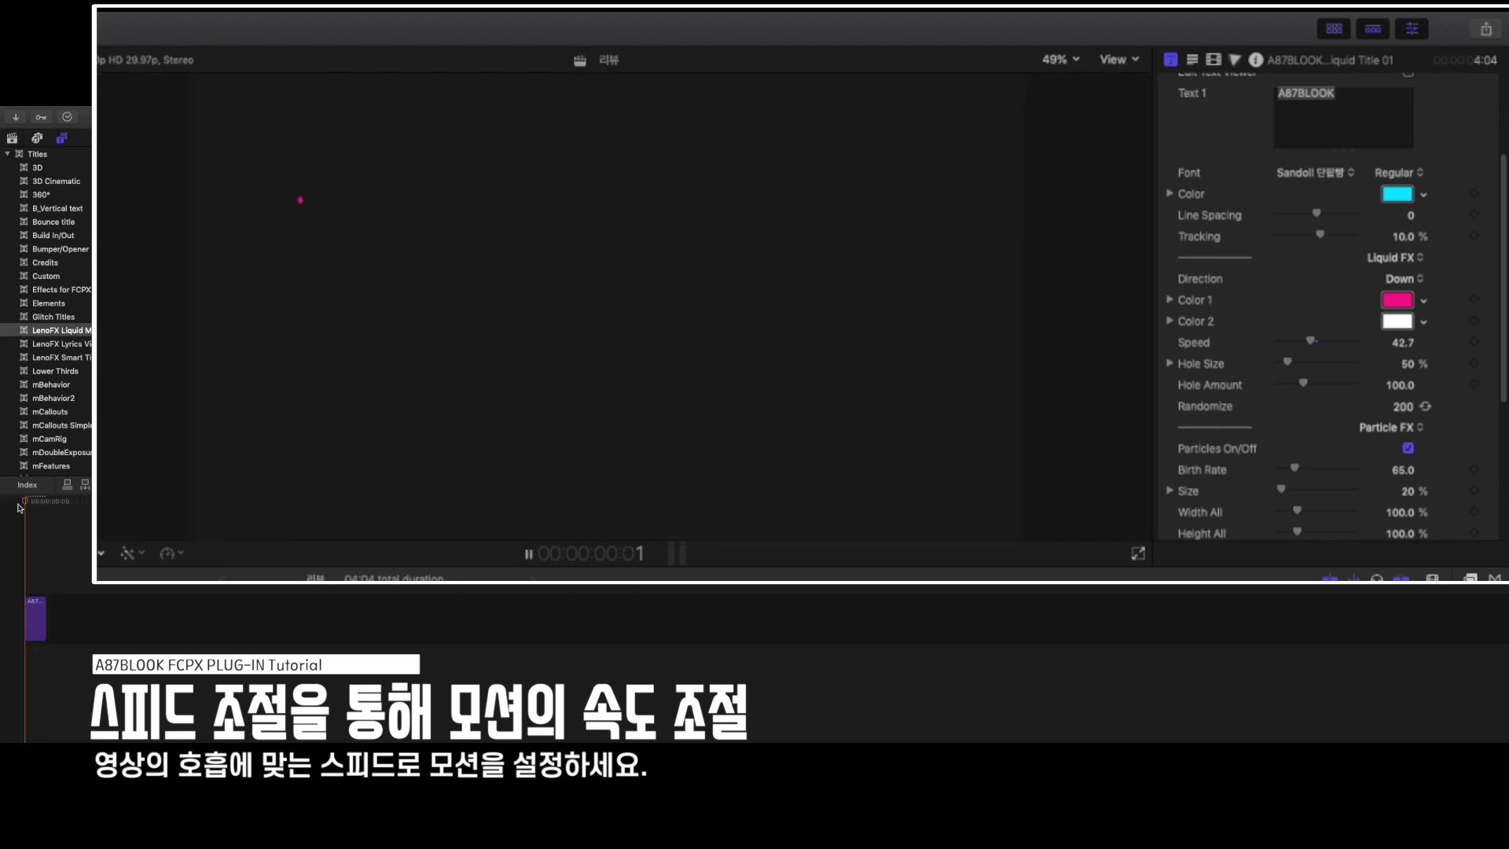
key(space)
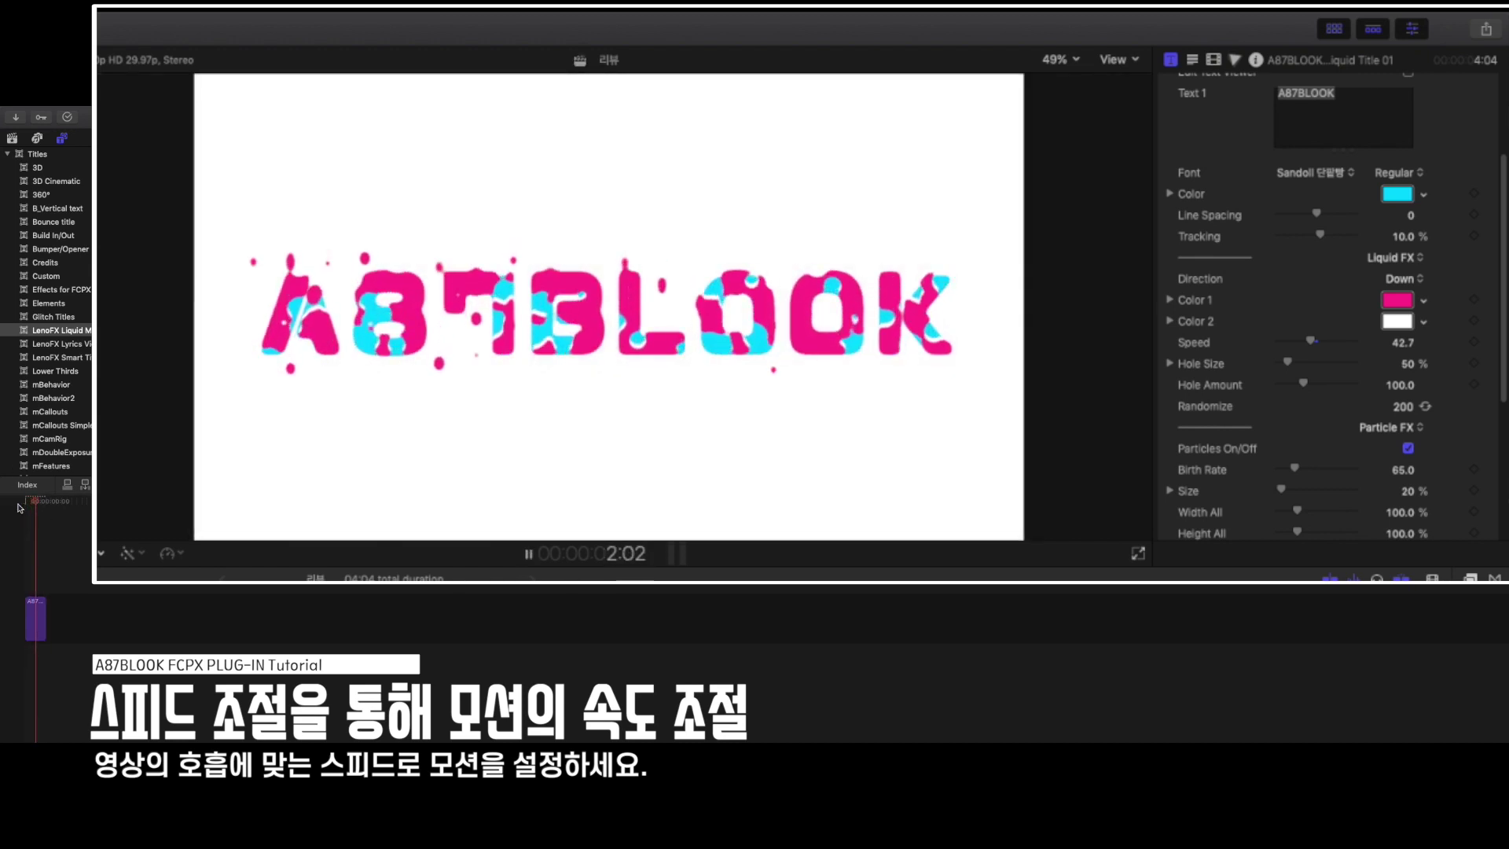
Try a Liquid FX Speed of 100, preview the title from the start, and reset Speed to its default
drag(1311, 345, 1355, 342)
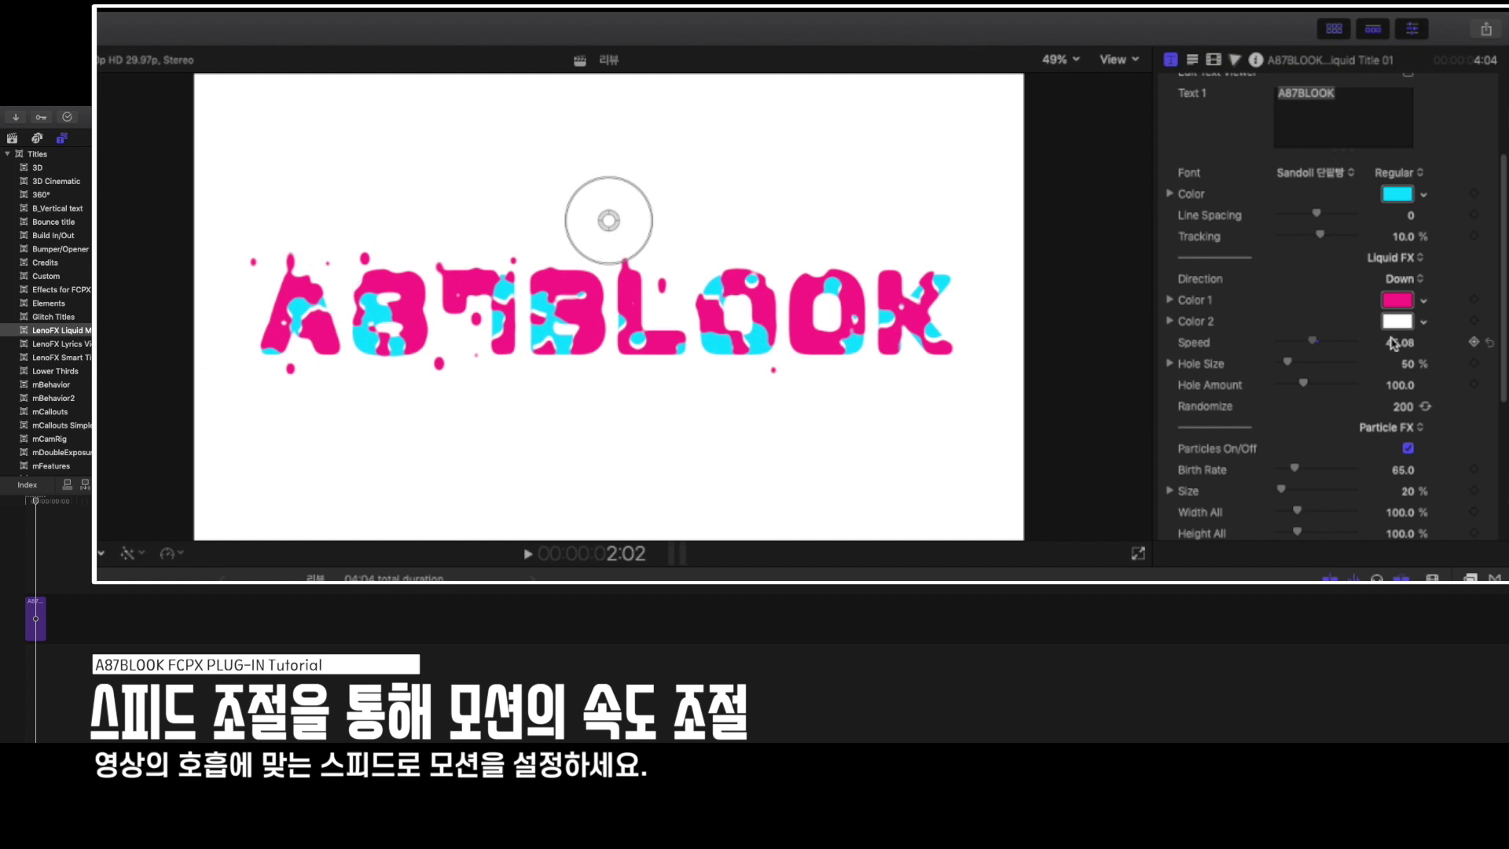
drag(35, 504, 16, 505)
key(space)
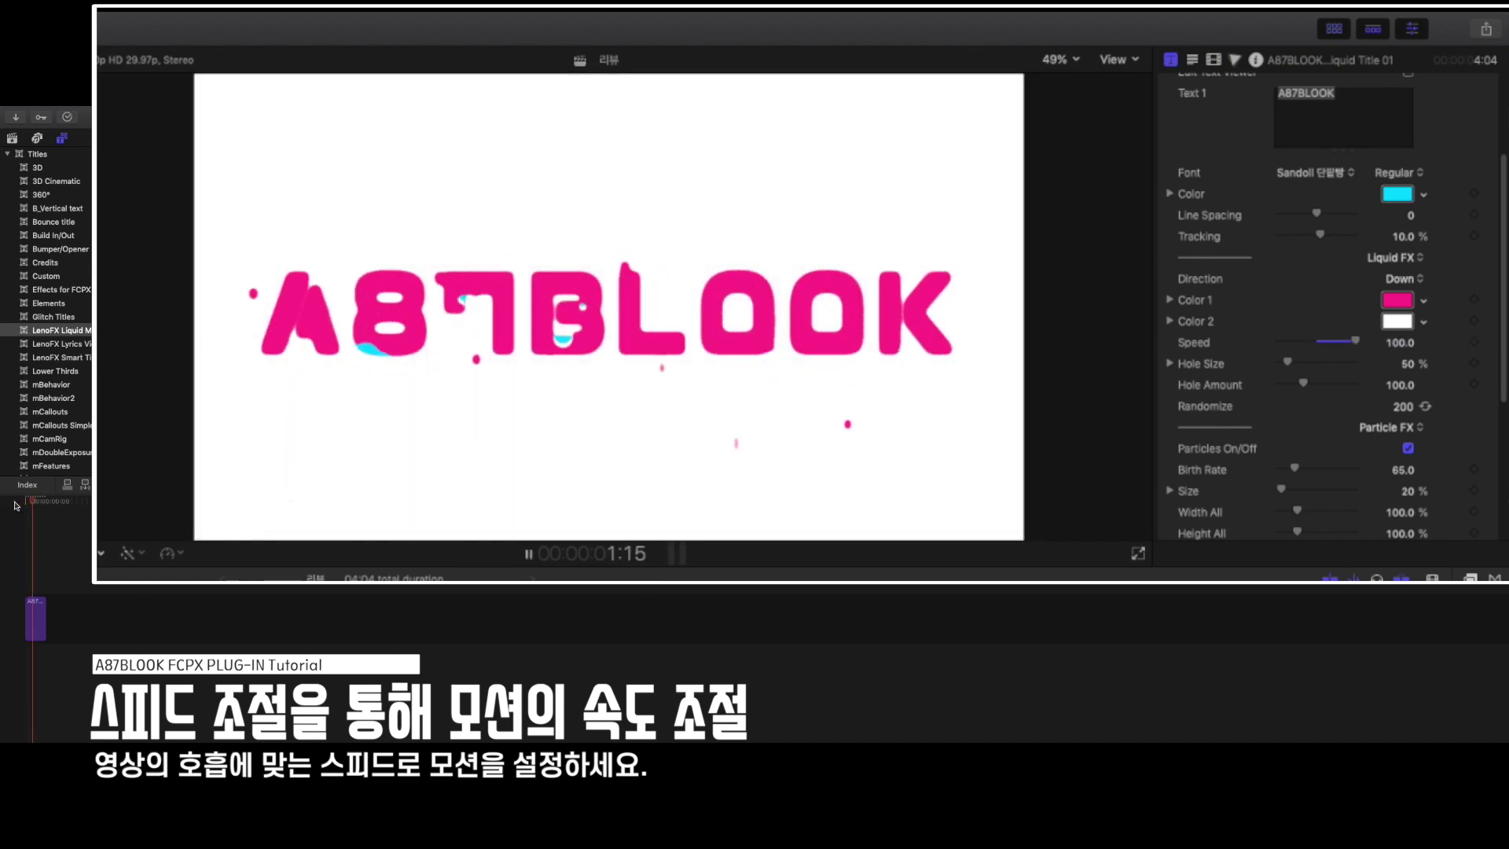
key(space)
click(1489, 344)
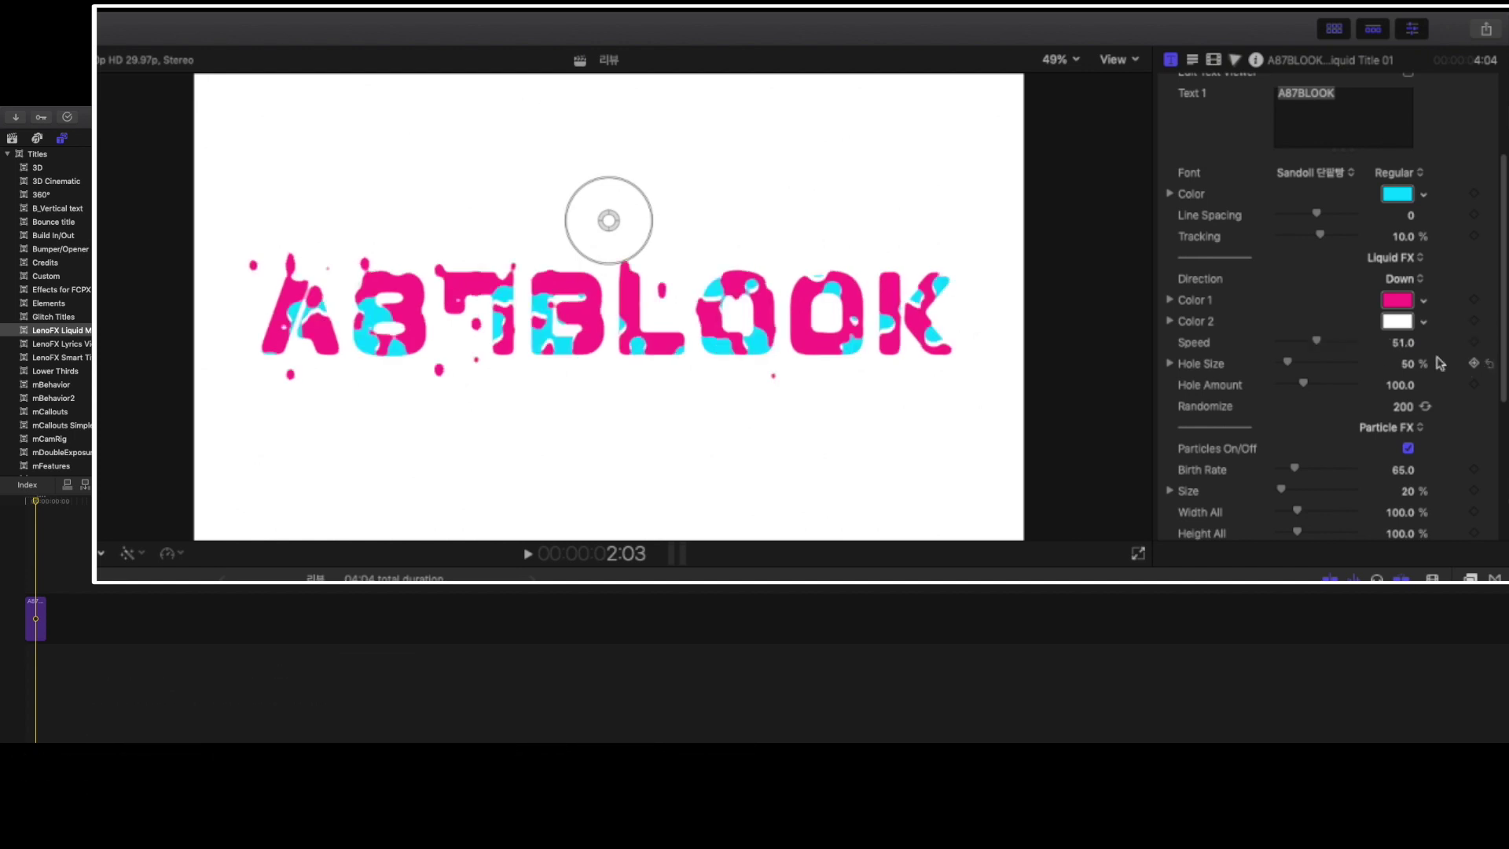
Try Liquid FX Hole Size values of 121%, 99% and 75% and a Hole Amount of 32, resetting both to their defaults
mouse_move(1310, 367)
mouse_down()
mouse_move(1349, 367)
mouse_move(1289, 371)
mouse_up()
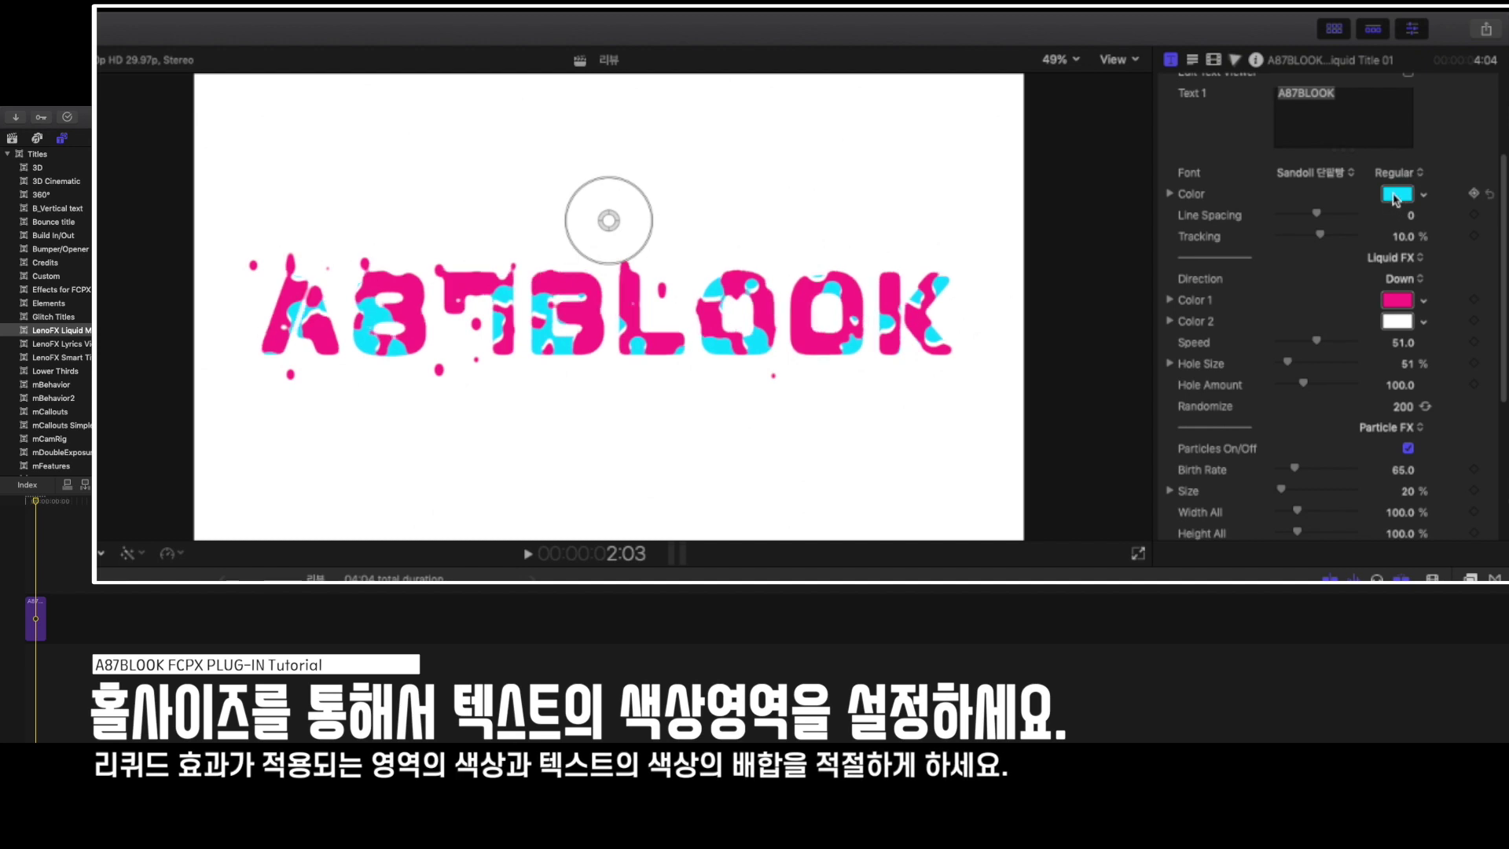
drag(1290, 364, 1297, 367)
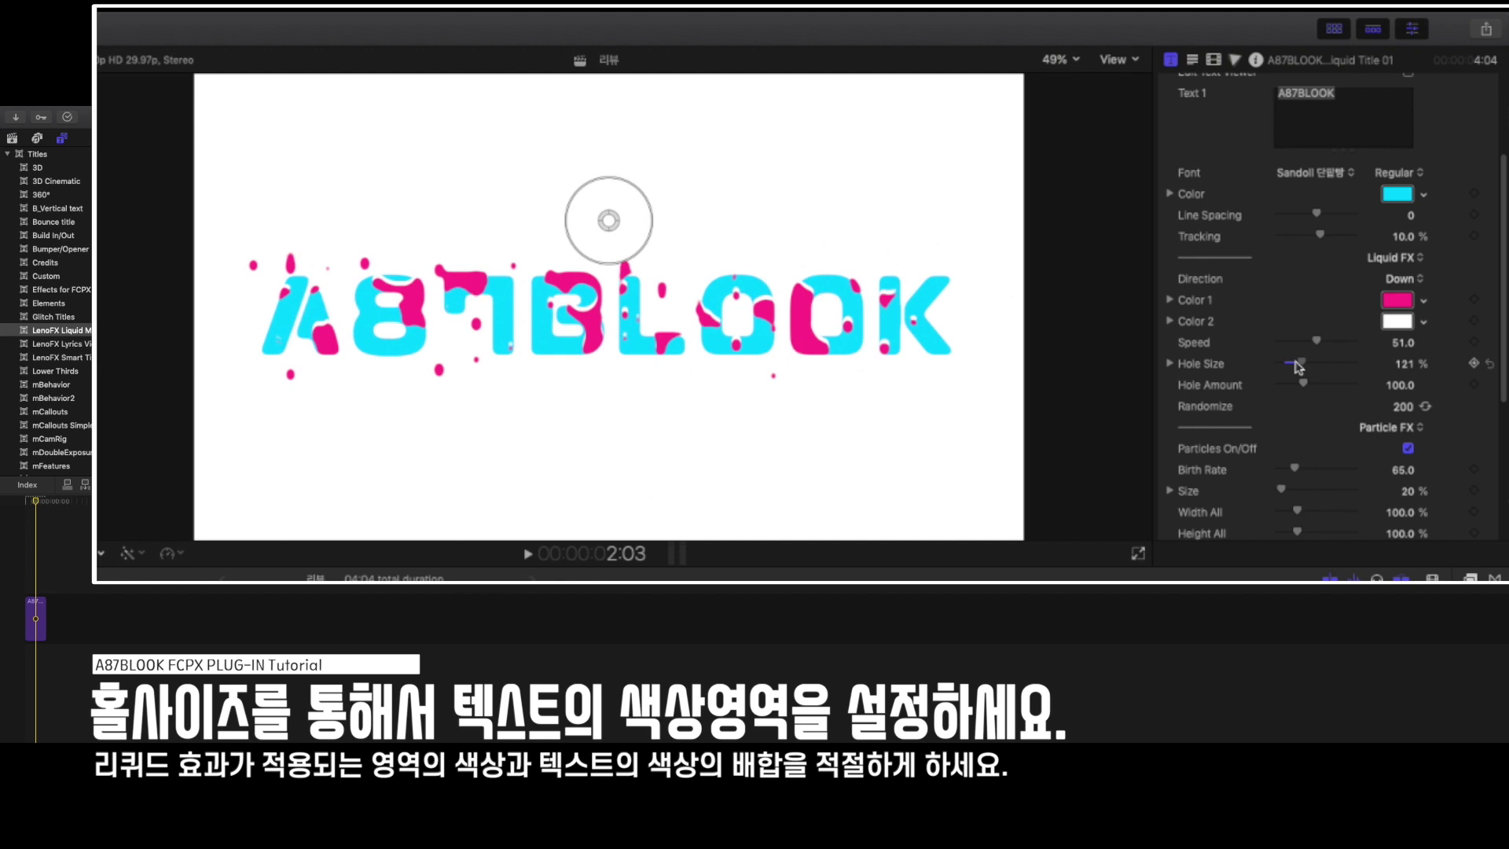
drag(1293, 366, 1301, 366)
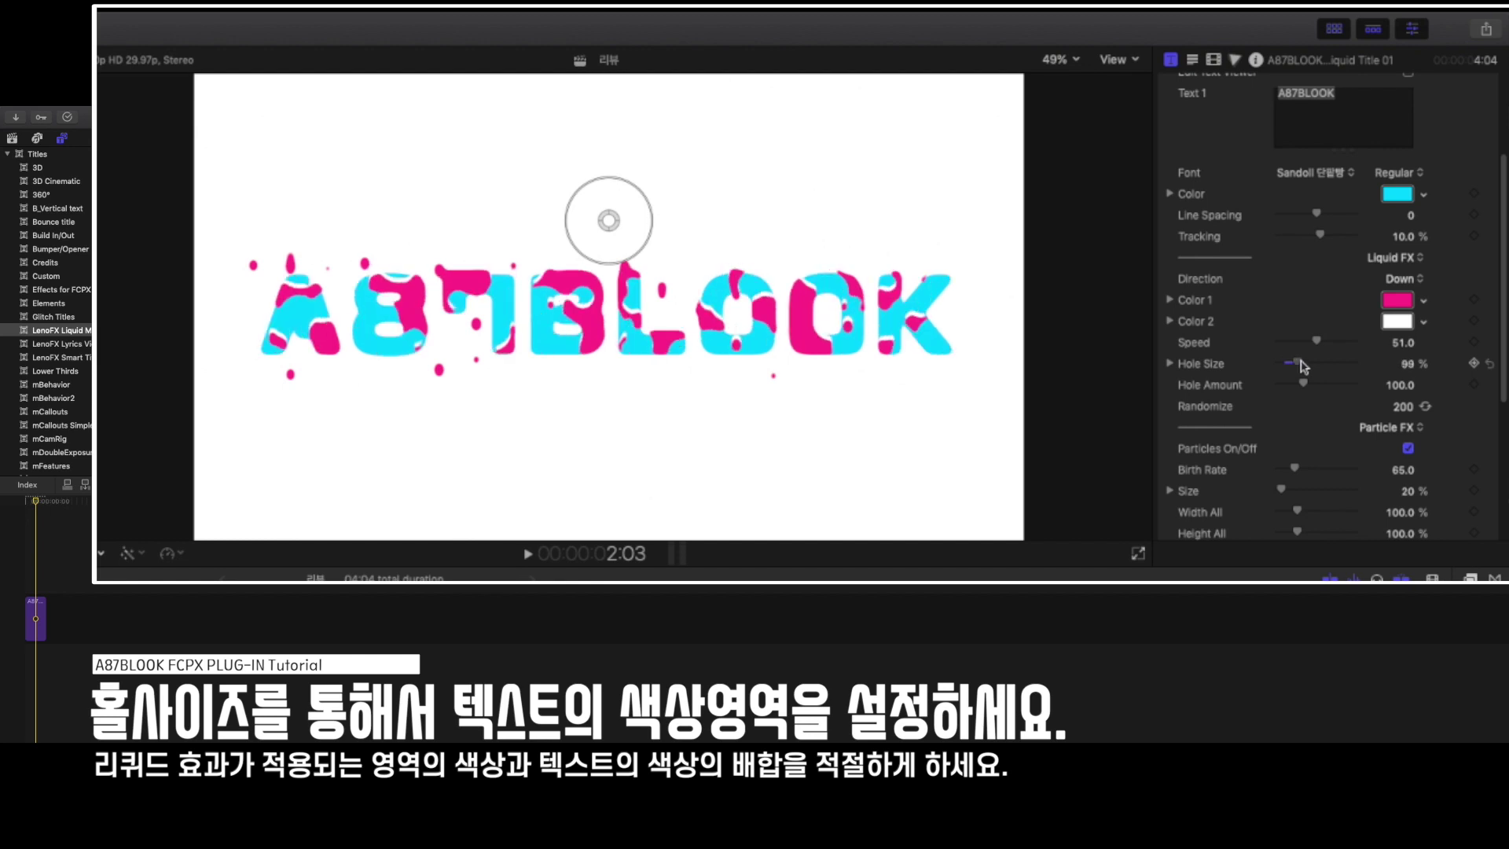
drag(1301, 367, 1292, 364)
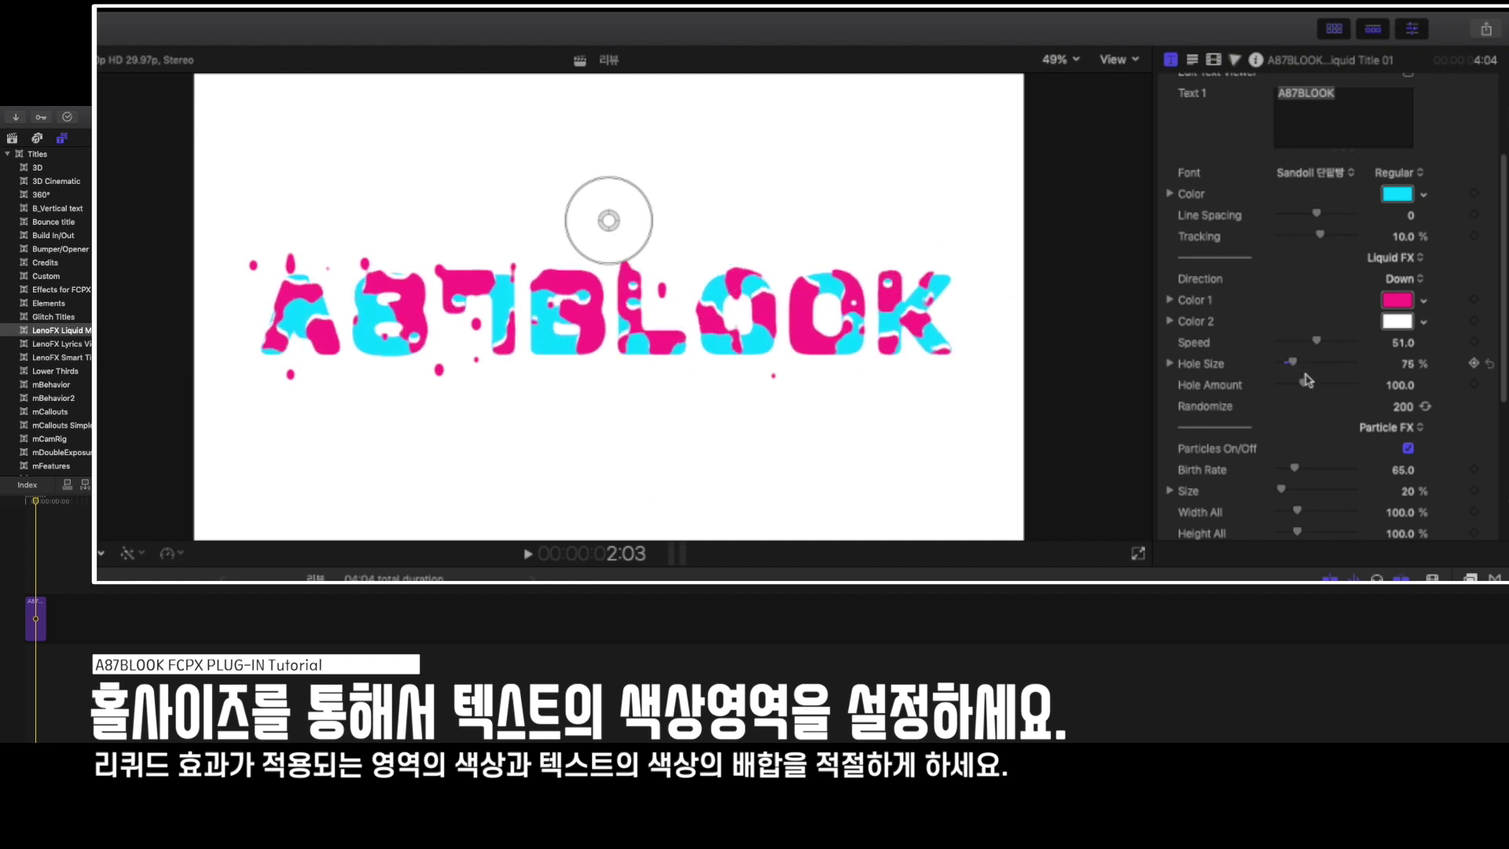
click(1490, 366)
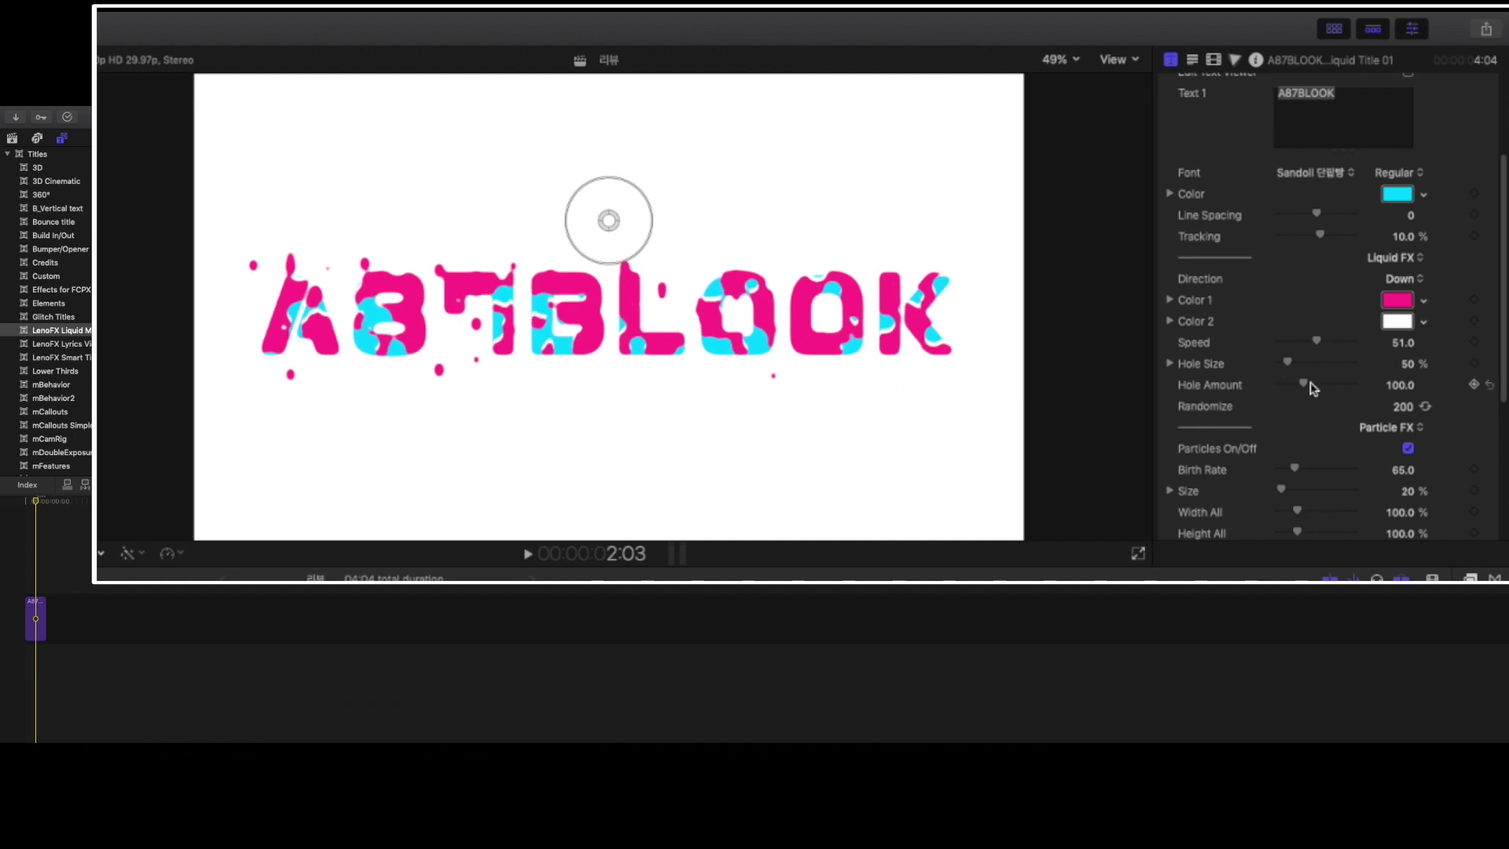
mouse_move(1307, 384)
mouse_down()
mouse_move(1337, 380)
mouse_move(1286, 384)
mouse_up()
click(1490, 384)
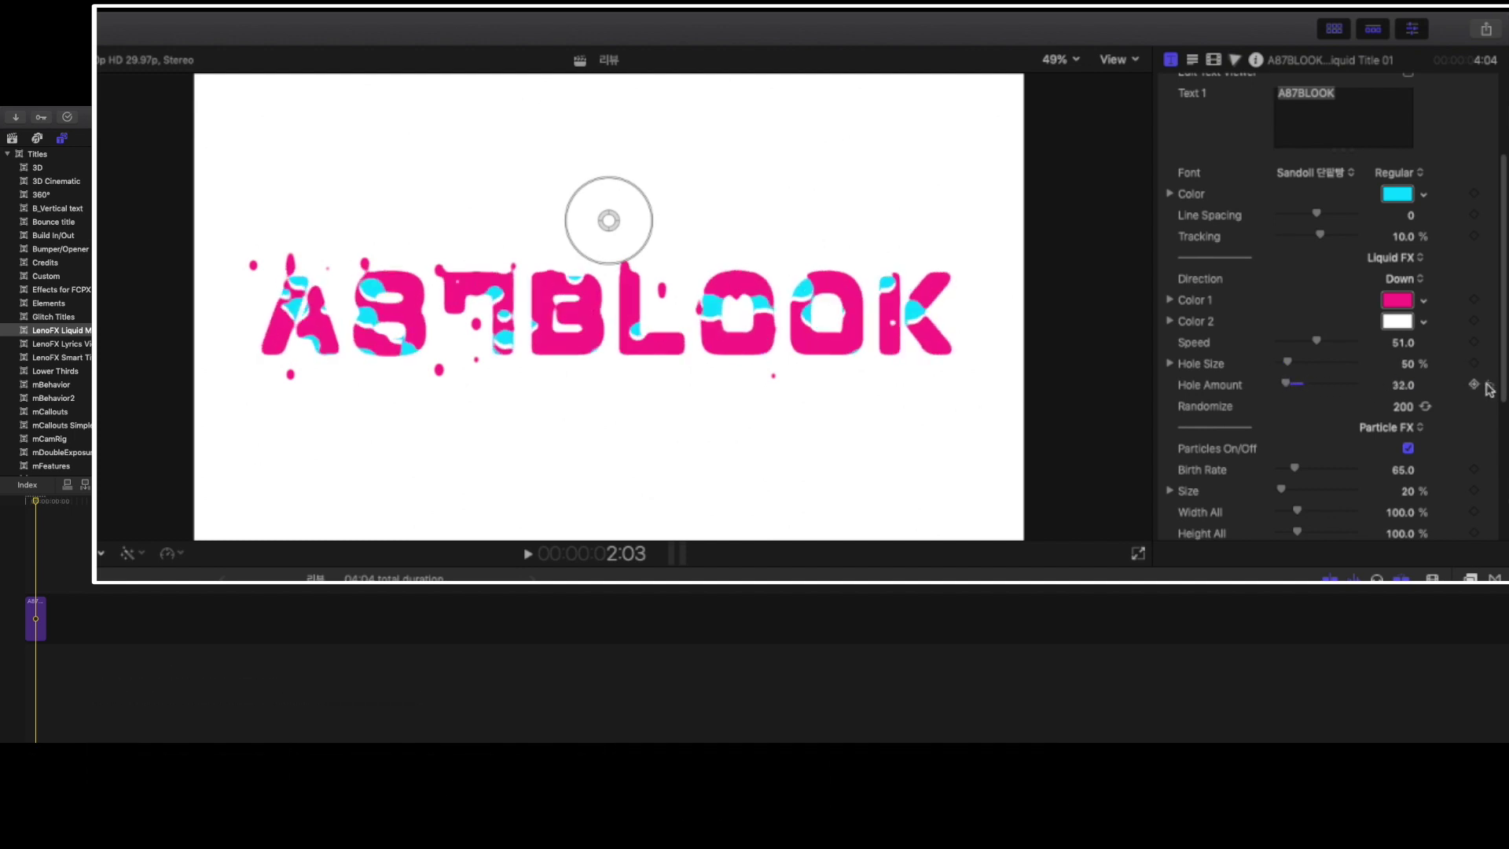
Randomize the Liquid FX hole pattern several times to give the title a different liquid layout
click(1426, 408)
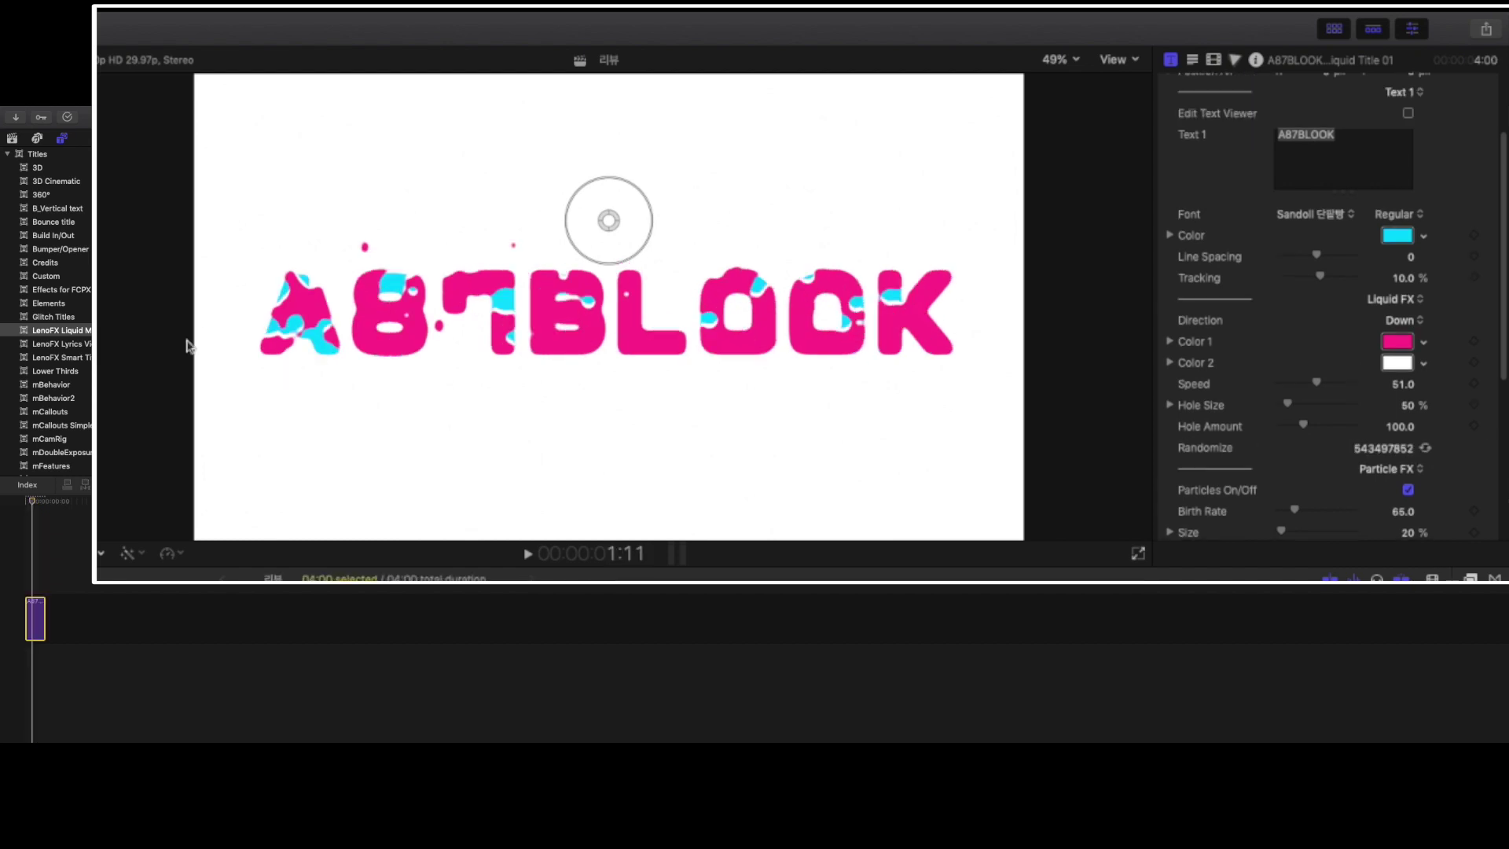
click(1426, 450)
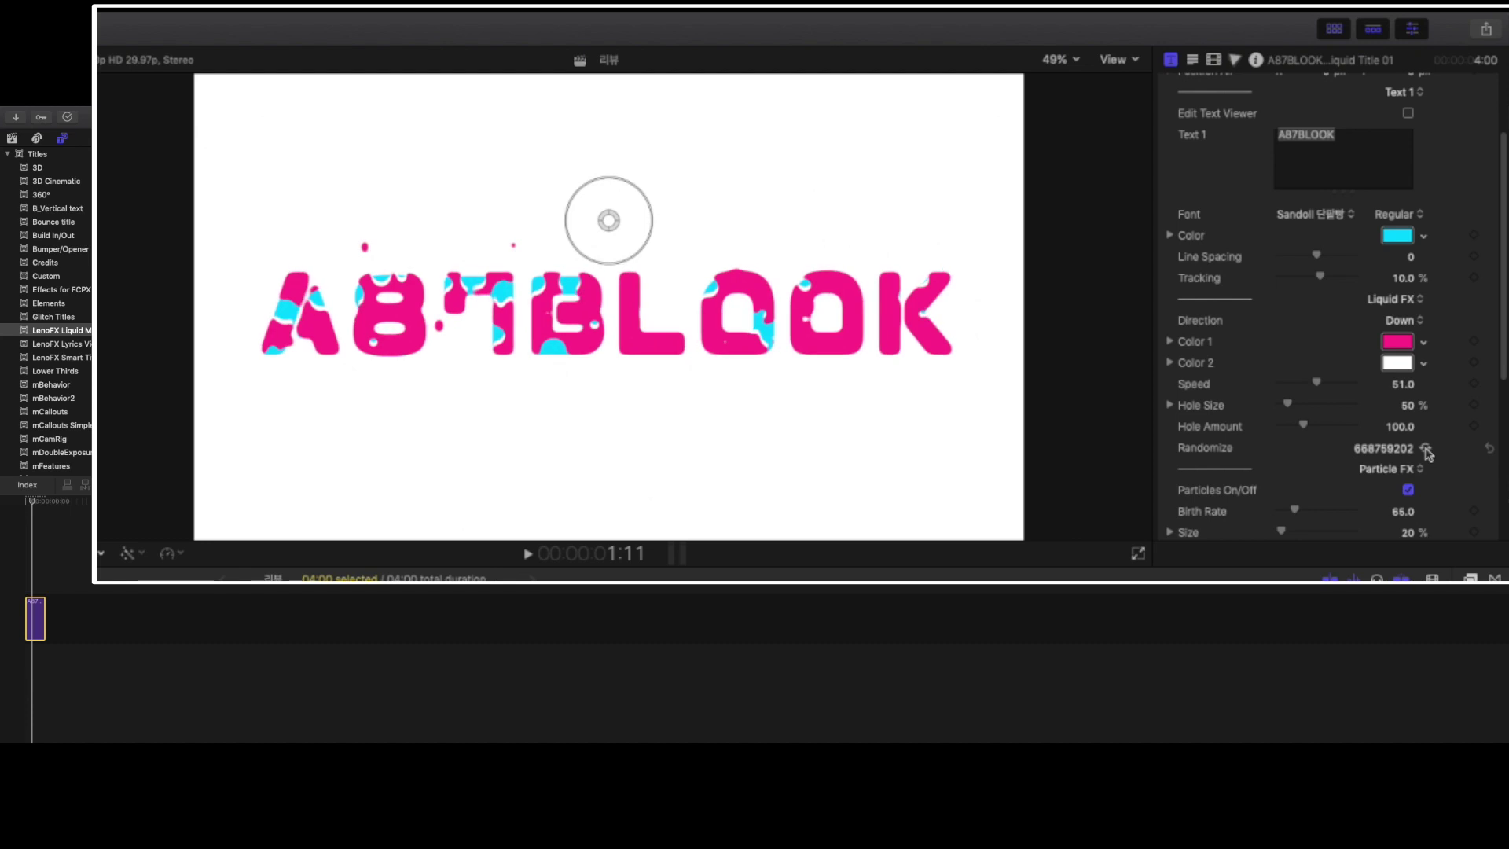
click(1426, 449)
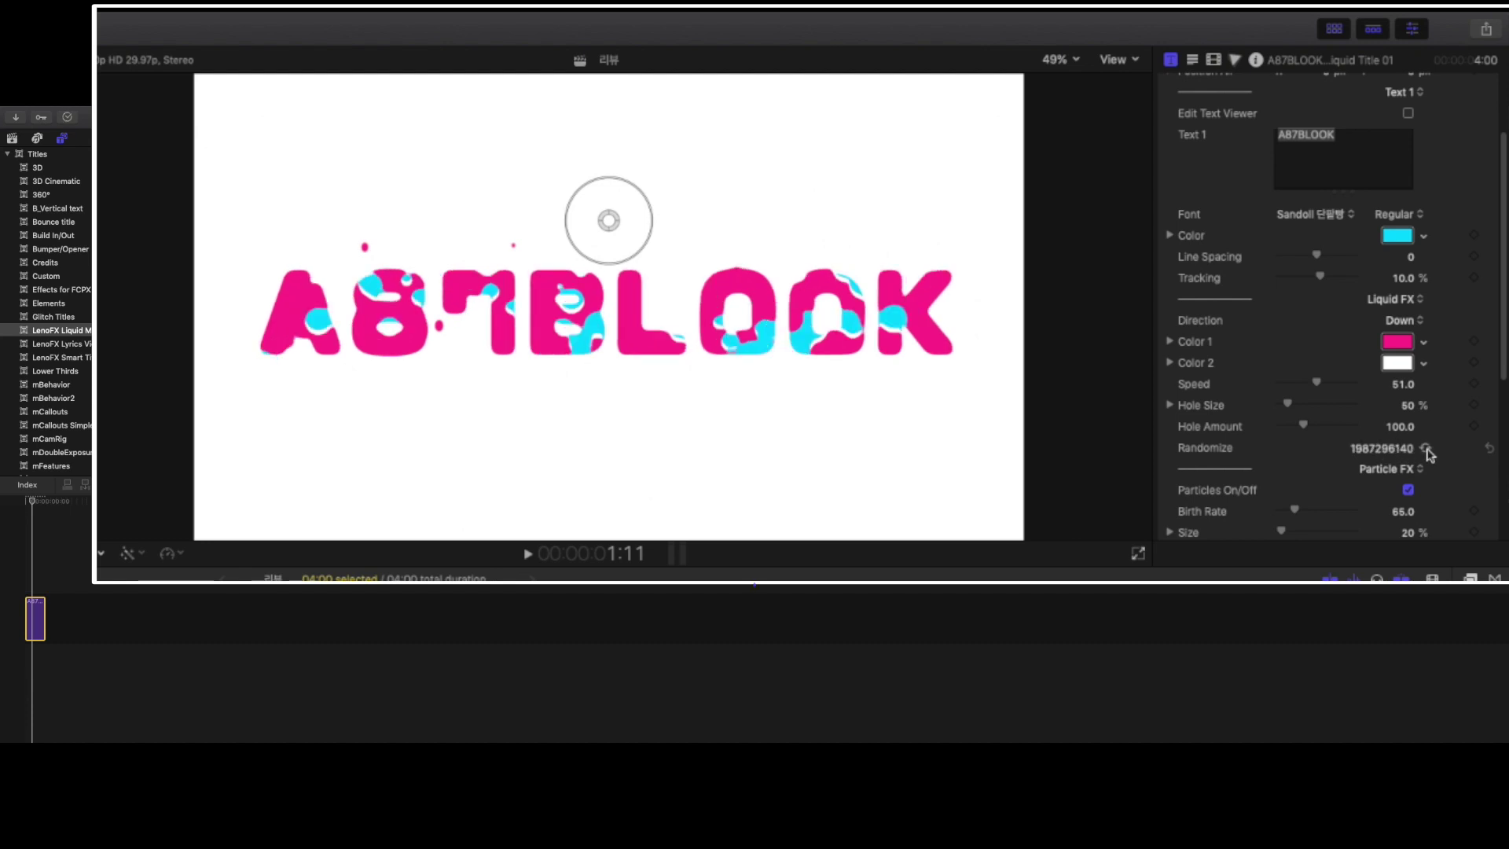
click(1426, 450)
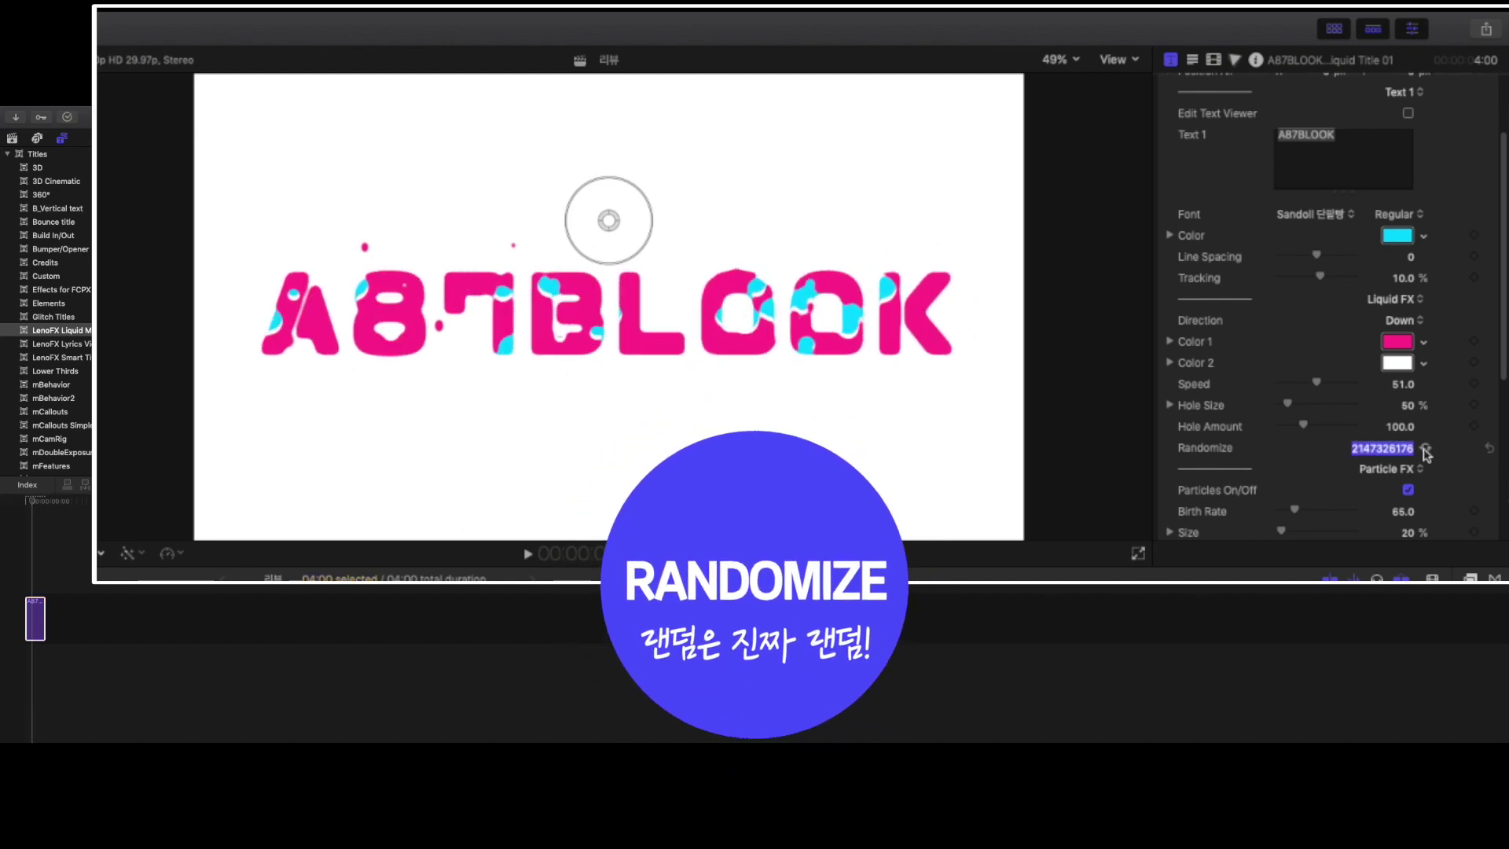
Switch the Particle FX particles off and on repeatedly to compare the title, leaving them on
scroll(1422, 451, down, 2)
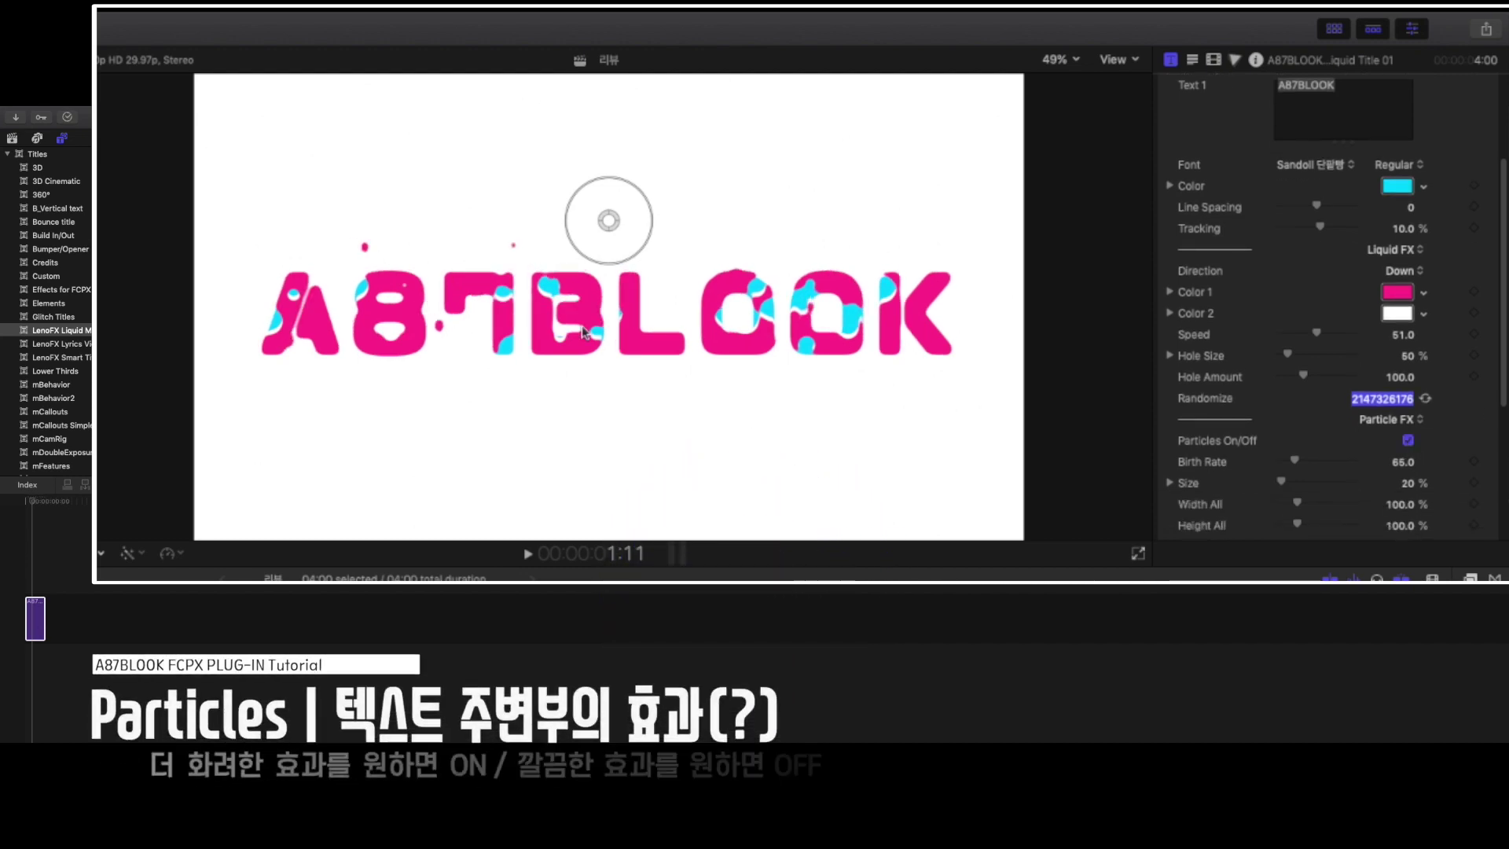
click(1408, 440)
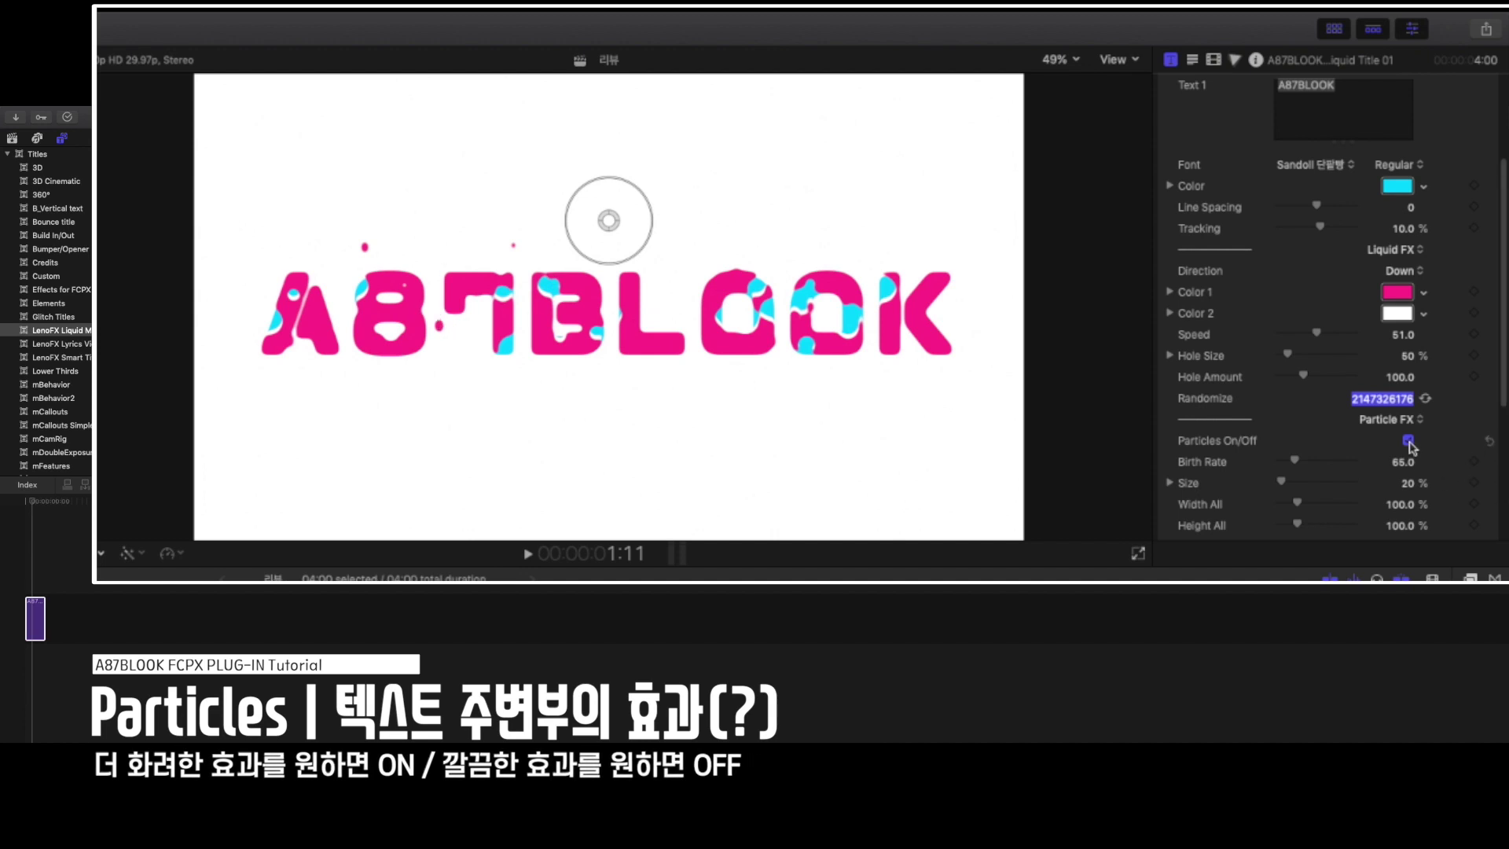
click(1408, 440)
click(1408, 440)
click(1407, 441)
key(BackSpace)
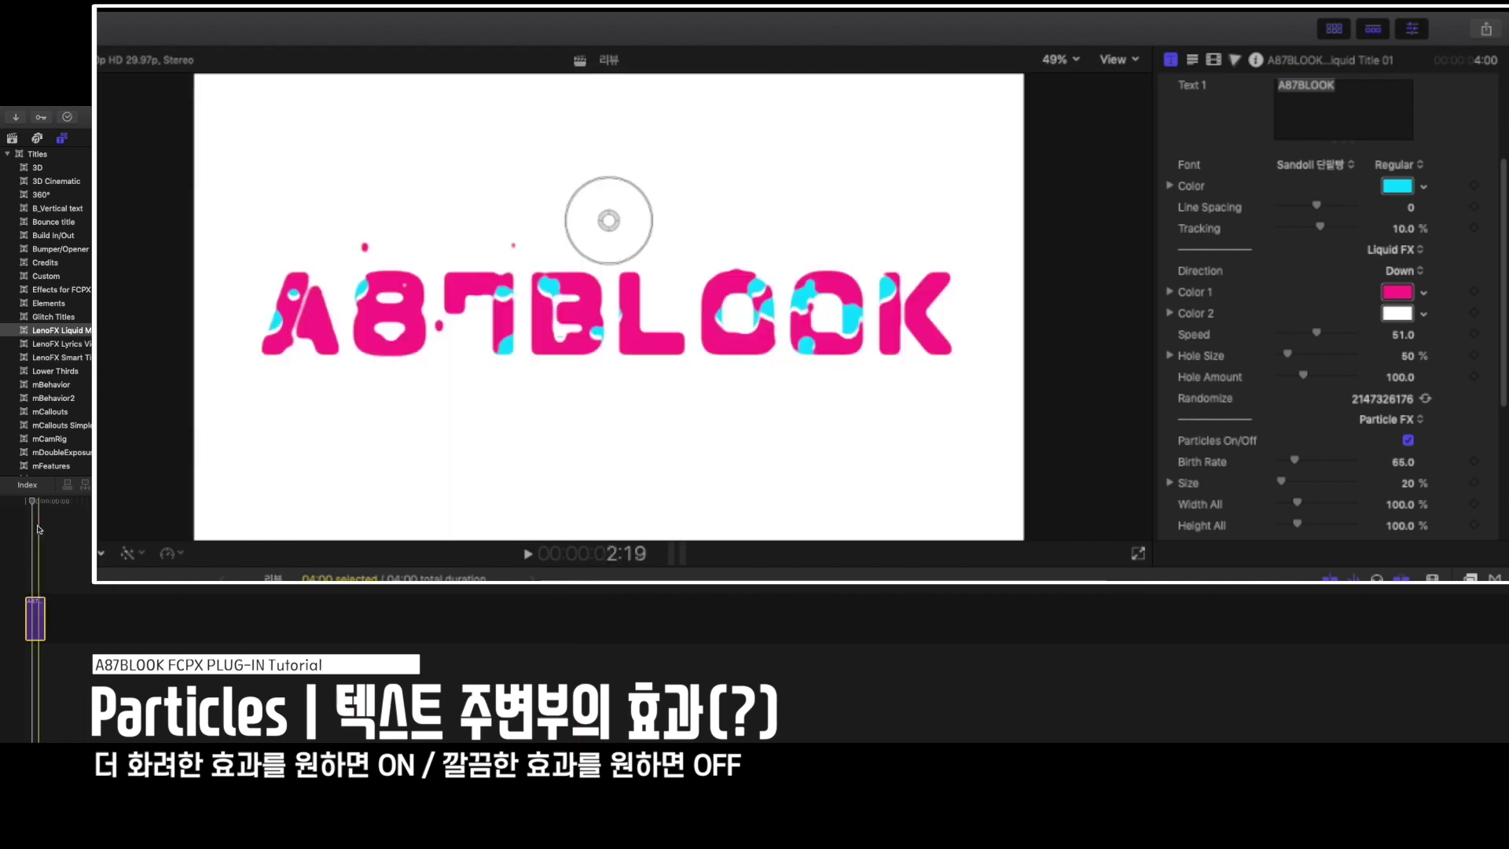
Play a short part of the title clip to check the particles around the text
click(35, 531)
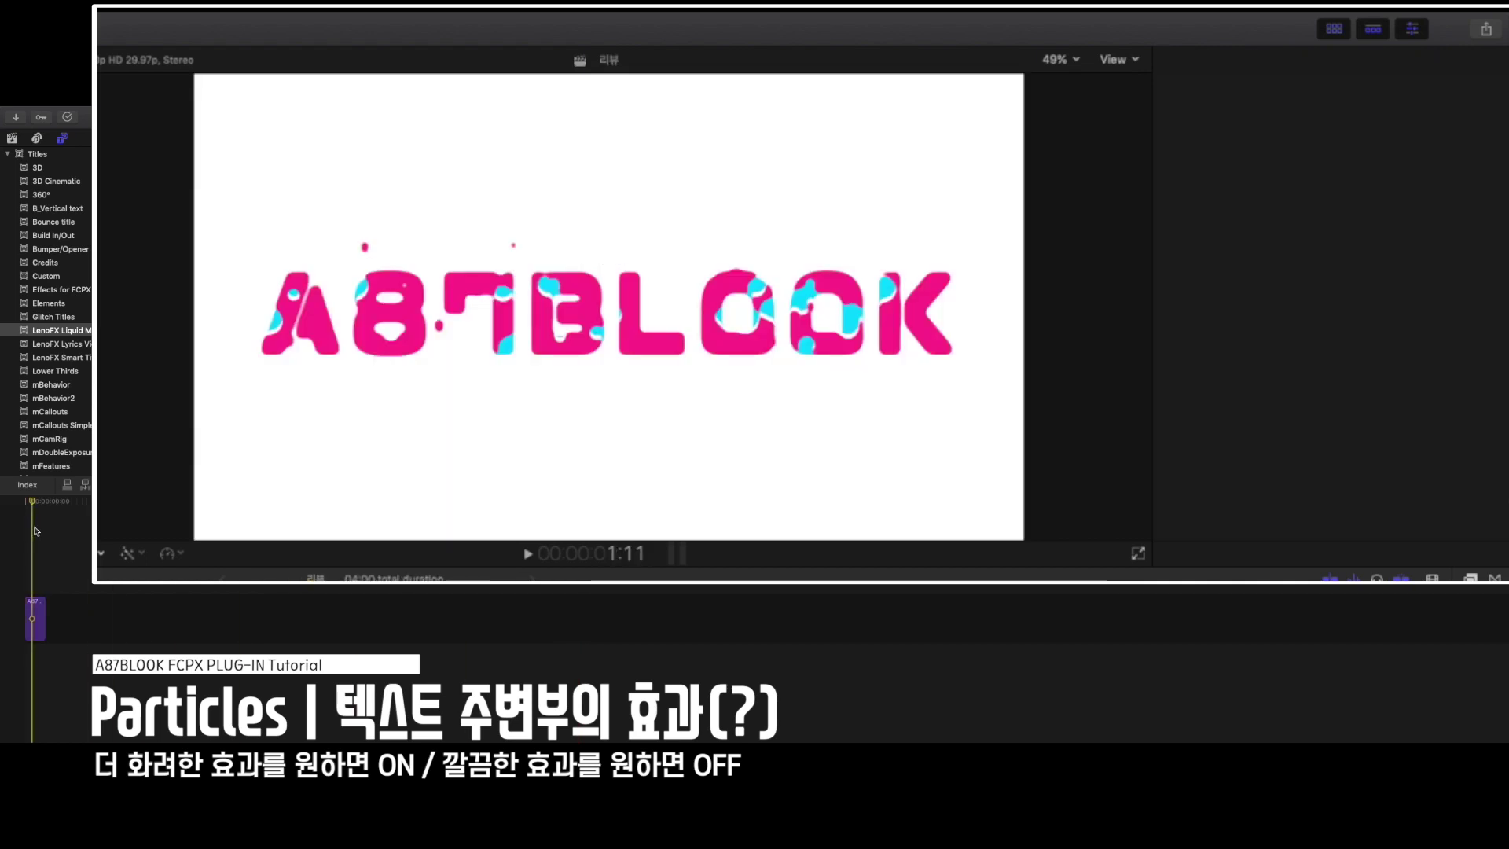
key(space)
key(space)
scroll(1435, 442, down, 4)
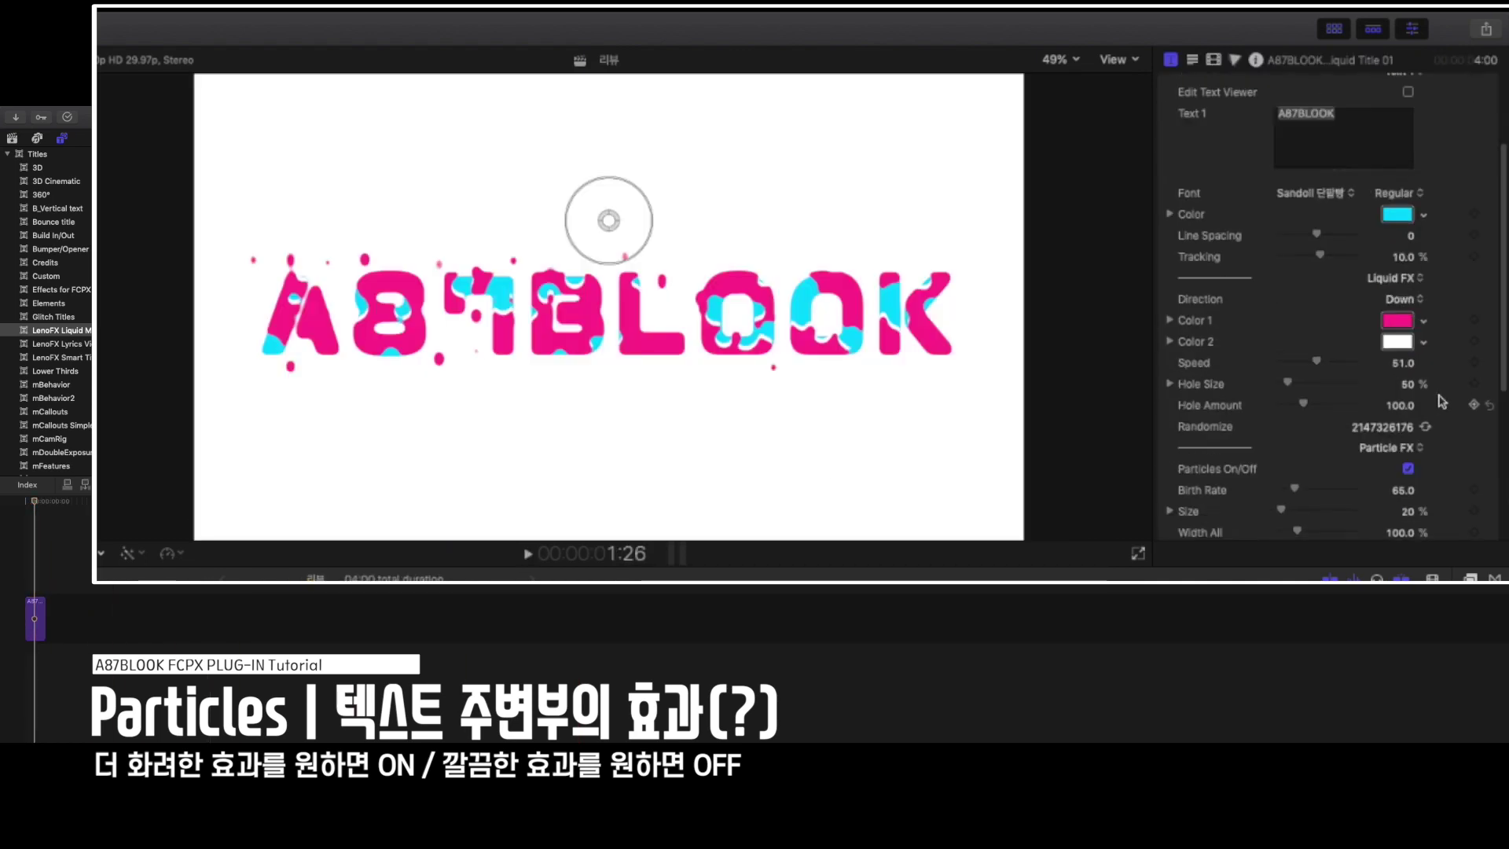
Switch the title's Particle FX particles off and back on to compare the clean and splashed looks
click(1408, 468)
scroll(1415, 472, down, 3)
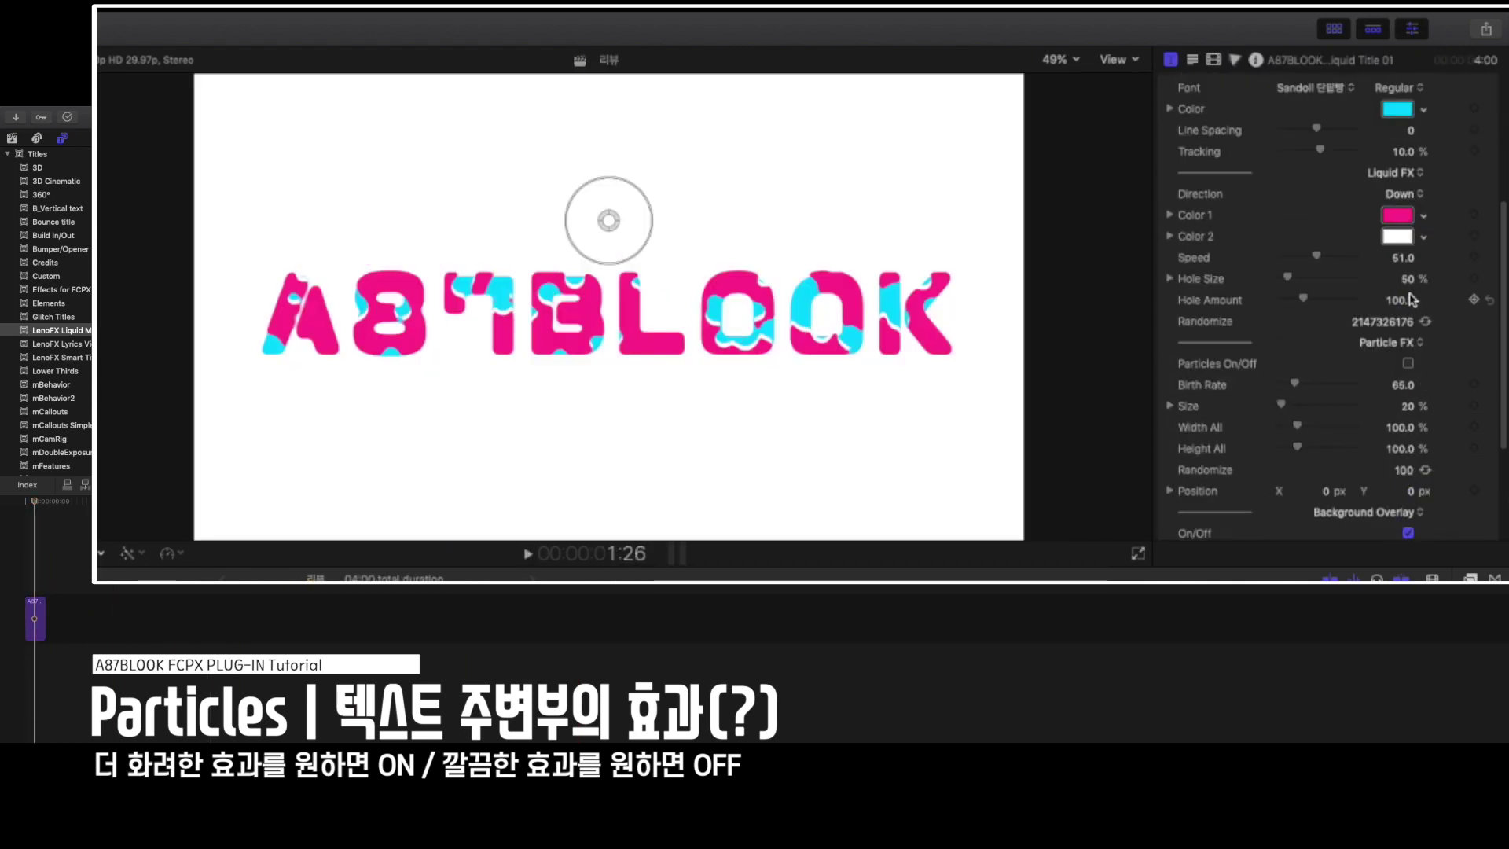
scroll(1410, 296, down, 4)
click(1404, 384)
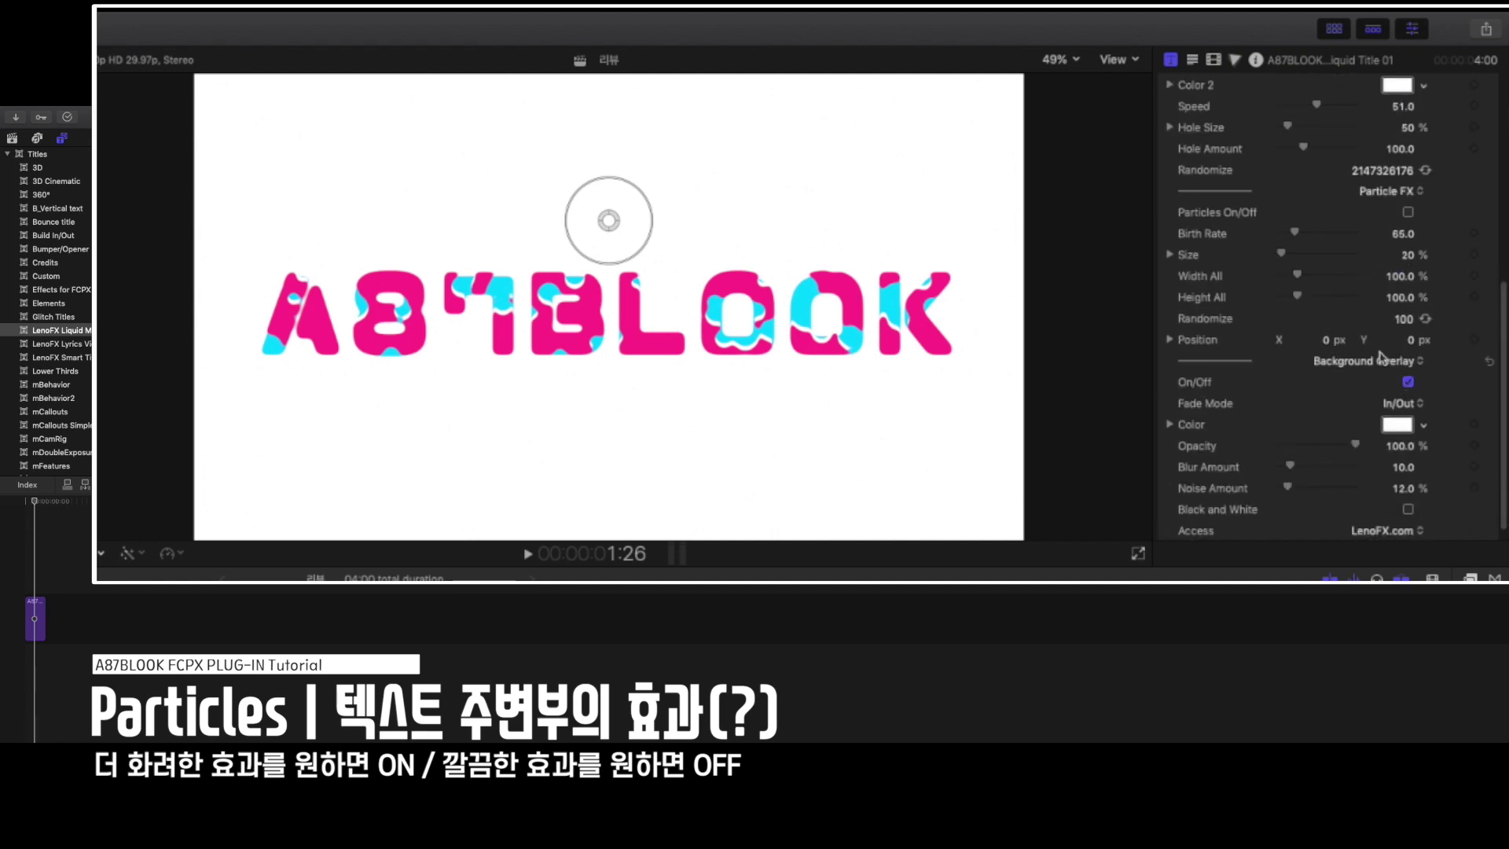
click(1408, 213)
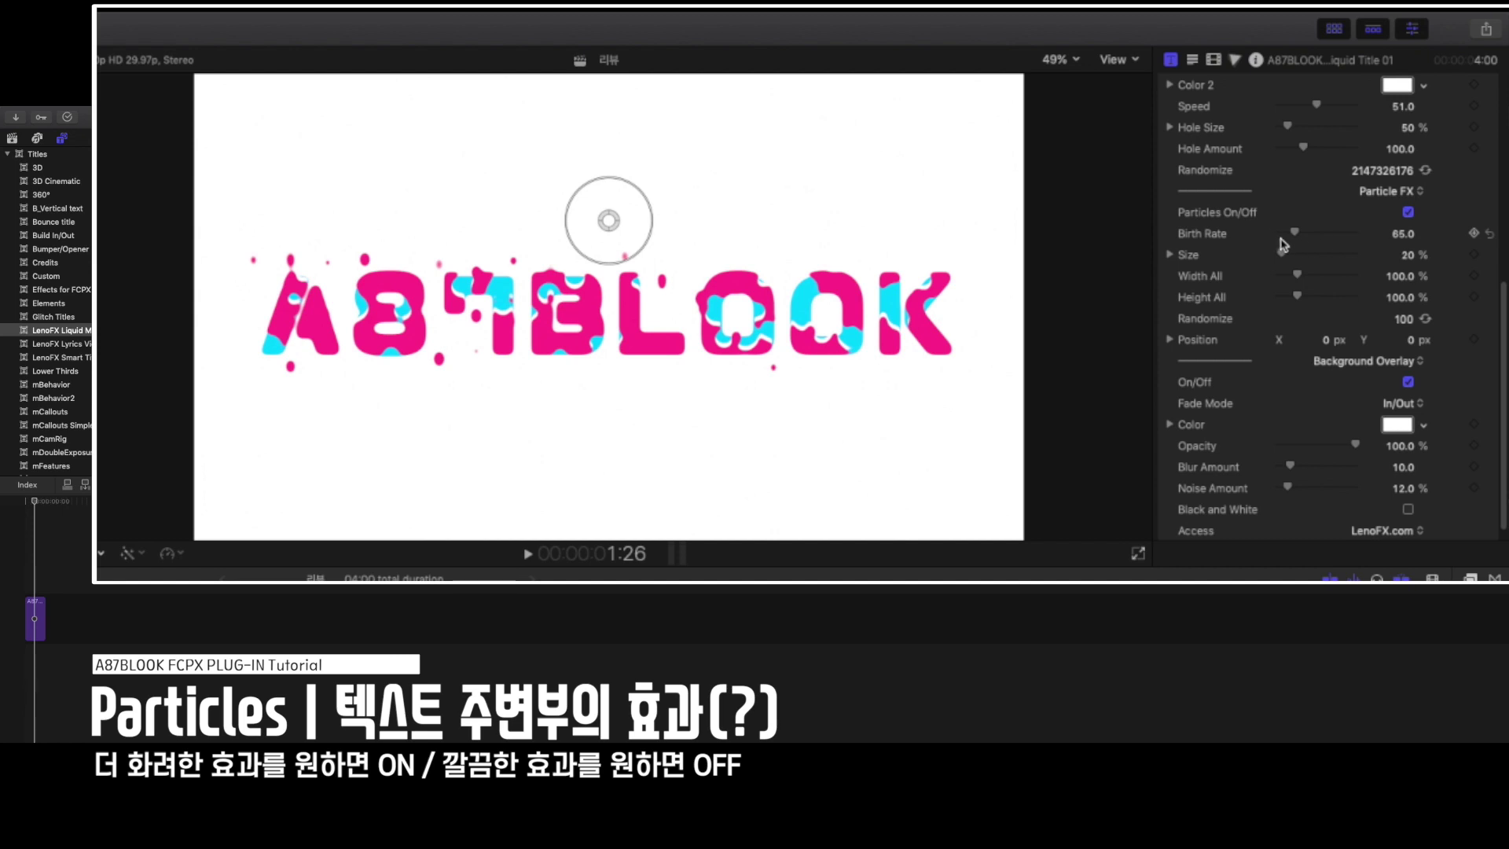
Raise the particle Birth Rate to 143, try adjusting the particle Size, and turn the particles off
mouse_move(1295, 234)
mouse_down()
mouse_move(1279, 234)
mouse_move(1315, 234)
mouse_up()
mouse_move(1281, 254)
mouse_down()
mouse_move(1302, 253)
mouse_move(1268, 261)
mouse_up()
drag(1409, 258, 1407, 220)
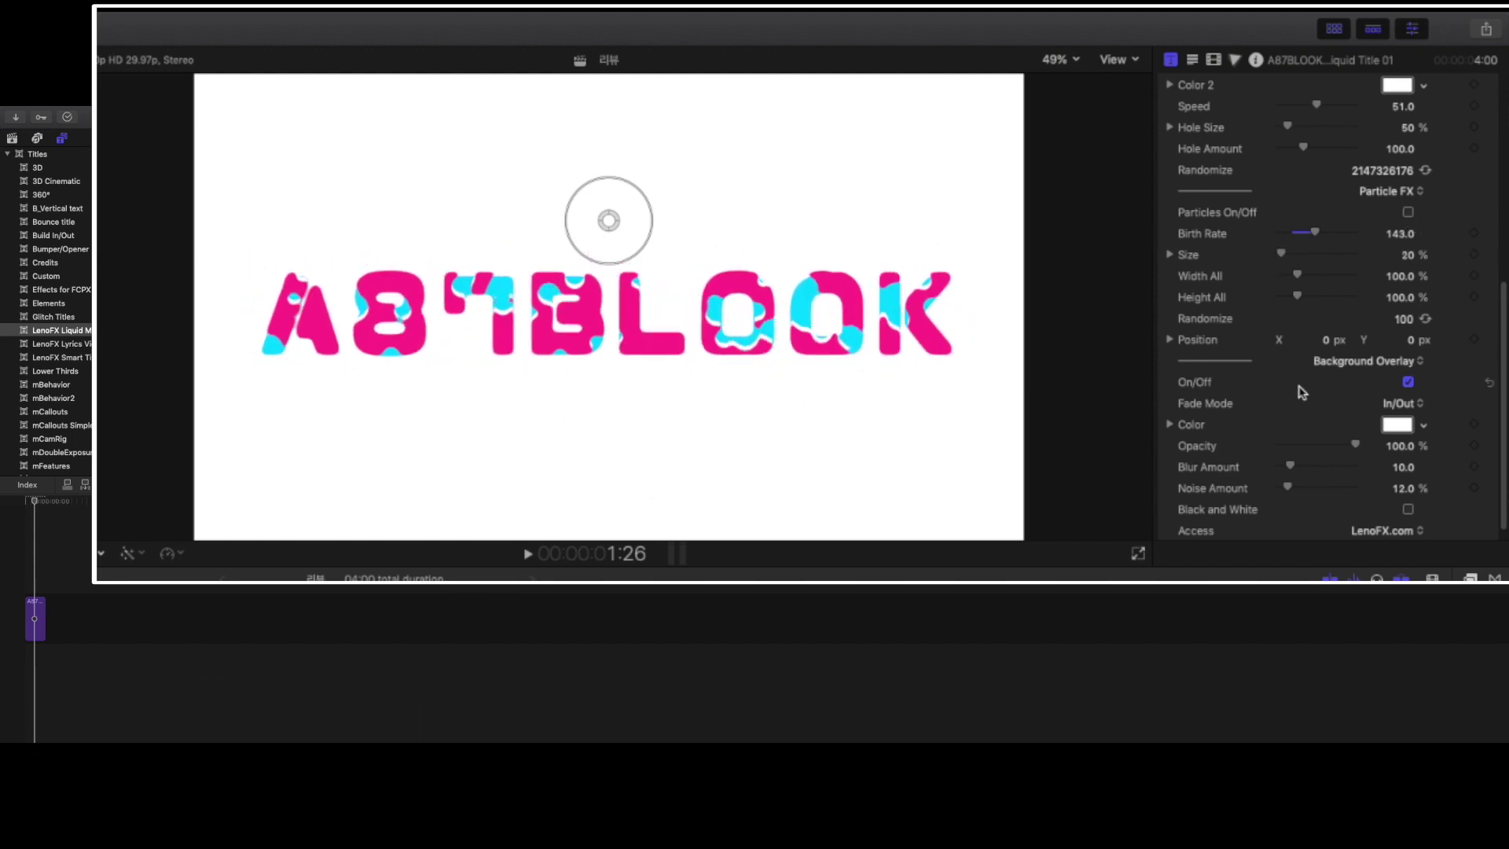
Toggle the Background Overlay off and back on, and lower its Noise Amount to 4.4%
click(1407, 383)
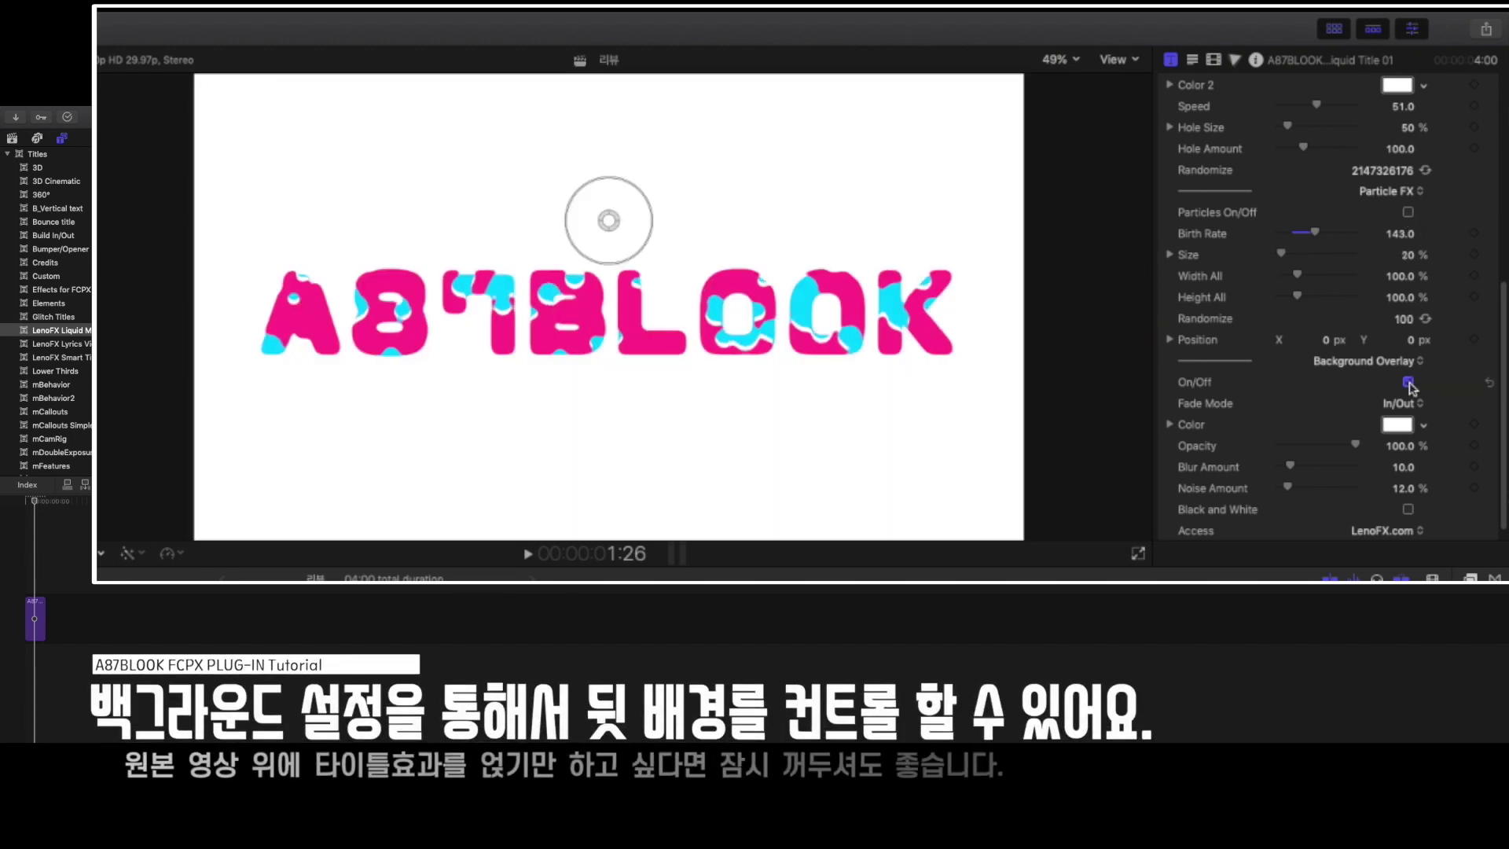
click(1408, 383)
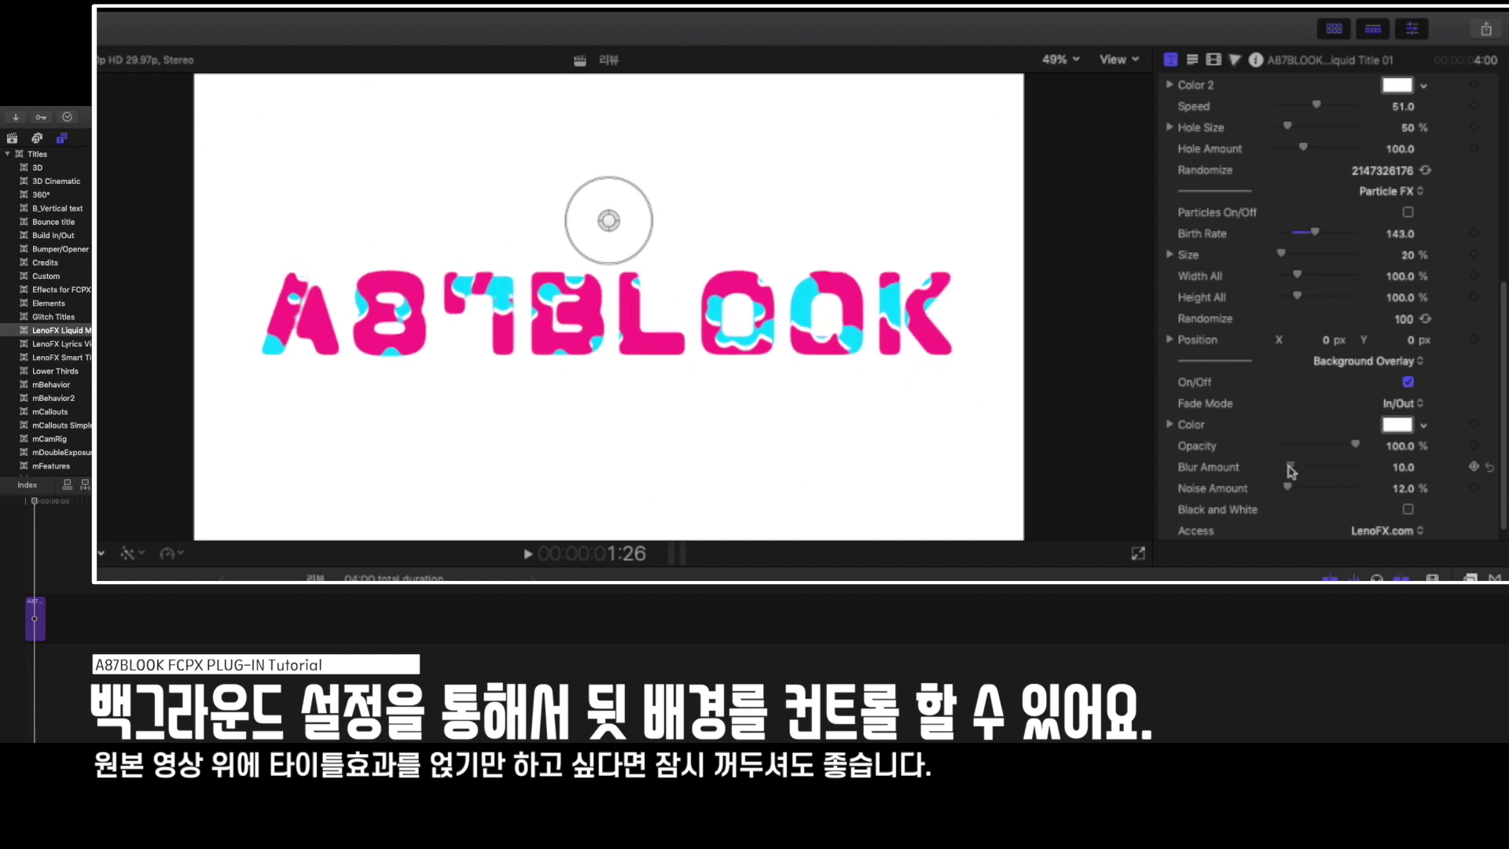
drag(1288, 487, 1281, 491)
scroll(1372, 491, down, 1)
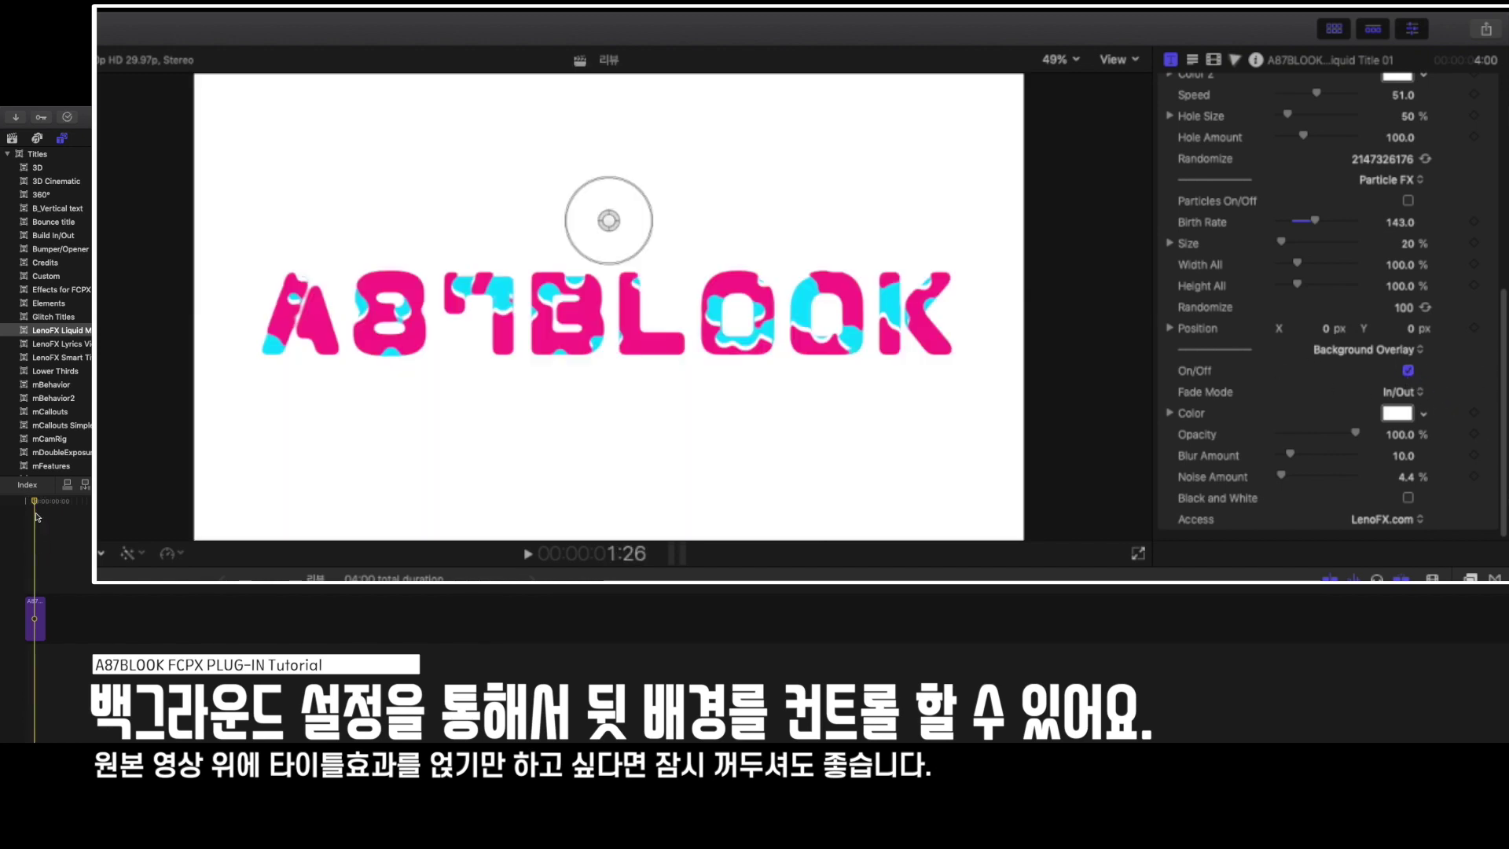
Play the title clip from its start, and return the playhead to 2:26 within the clip
click(26, 503)
key(space)
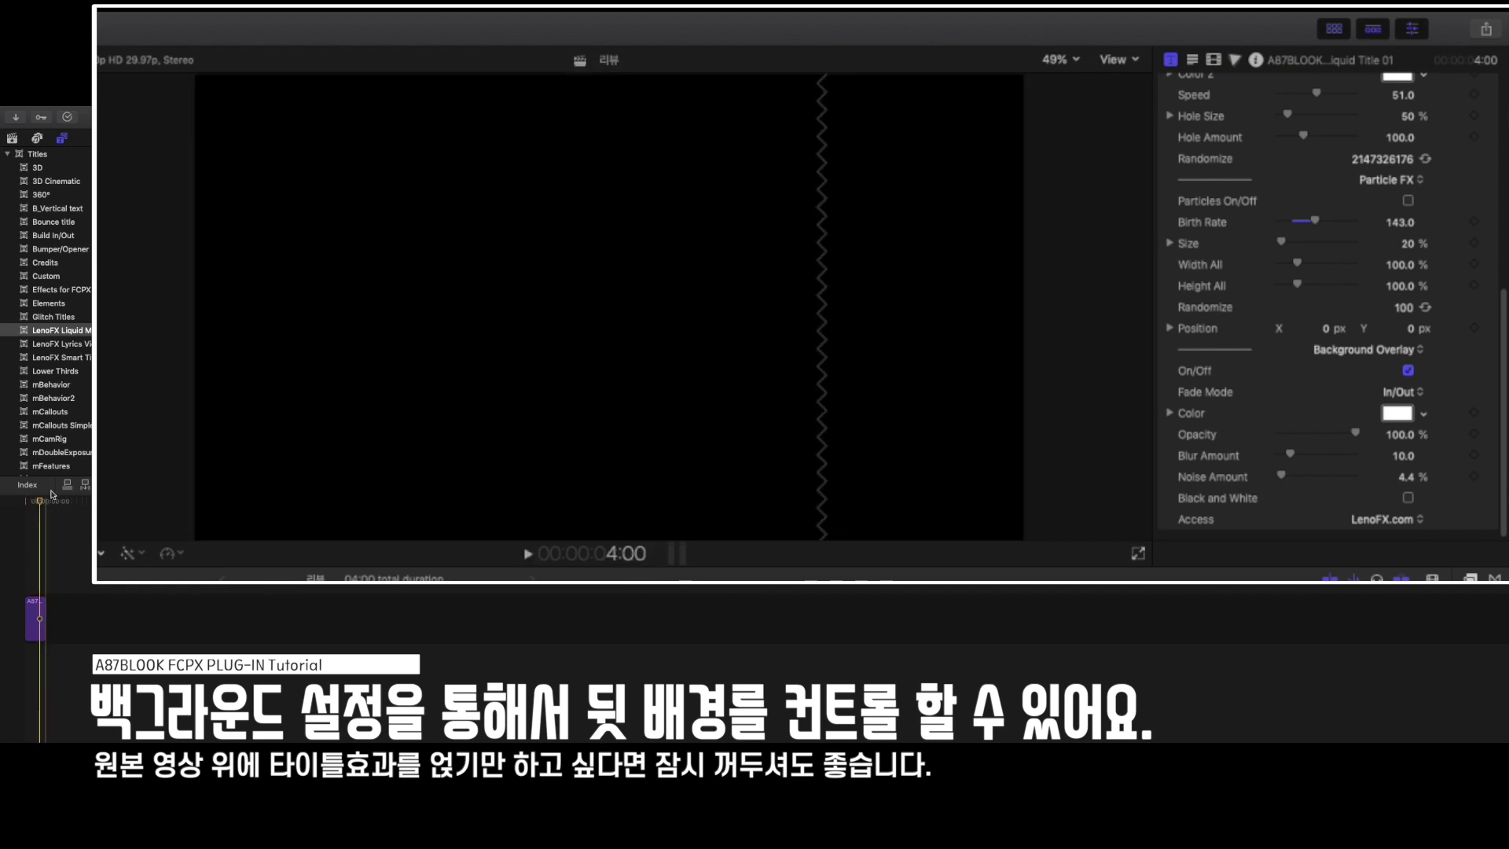
click(39, 619)
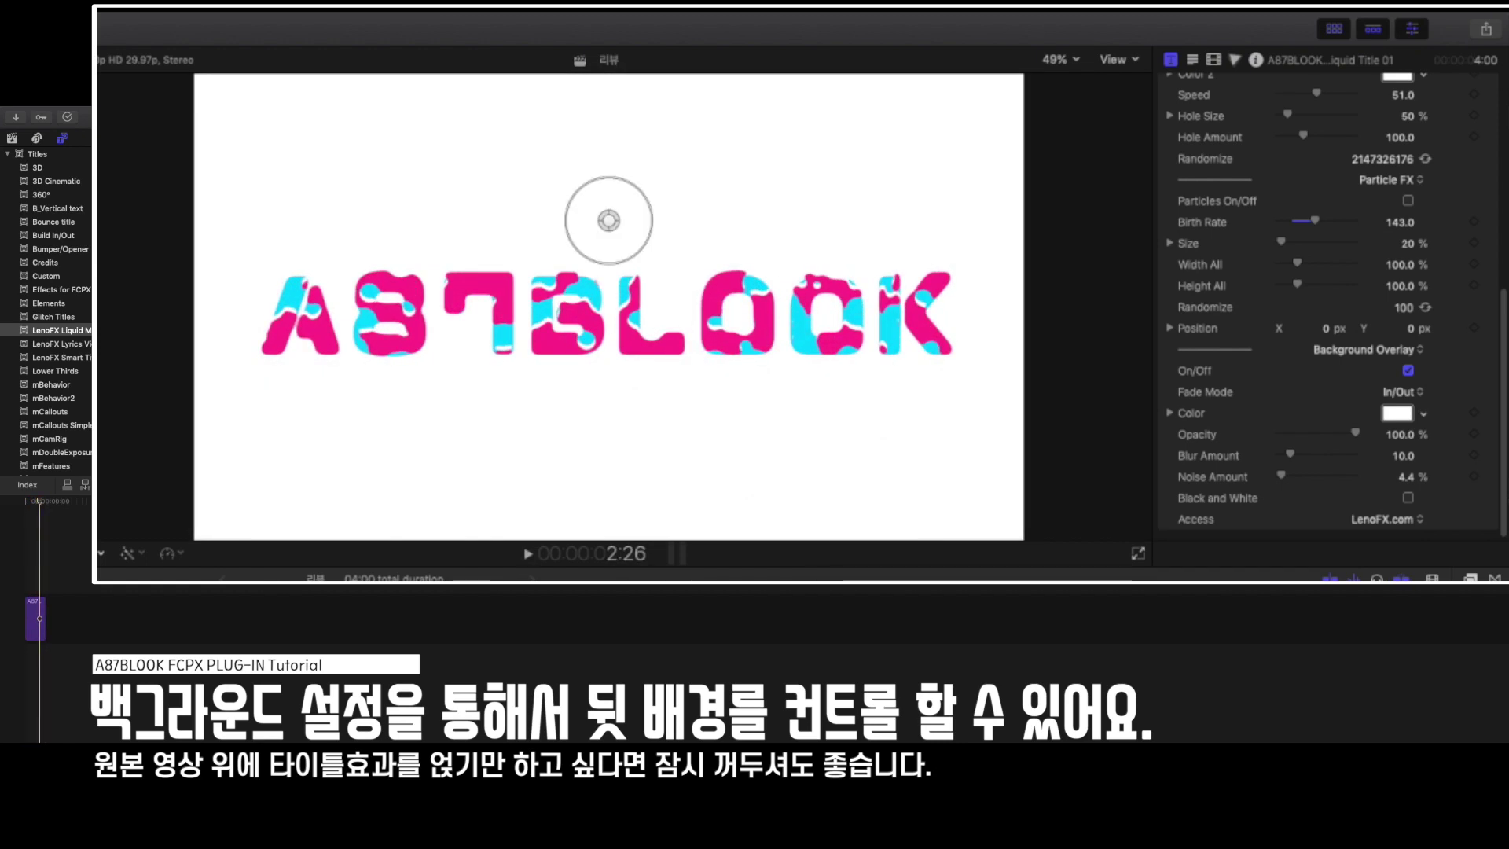
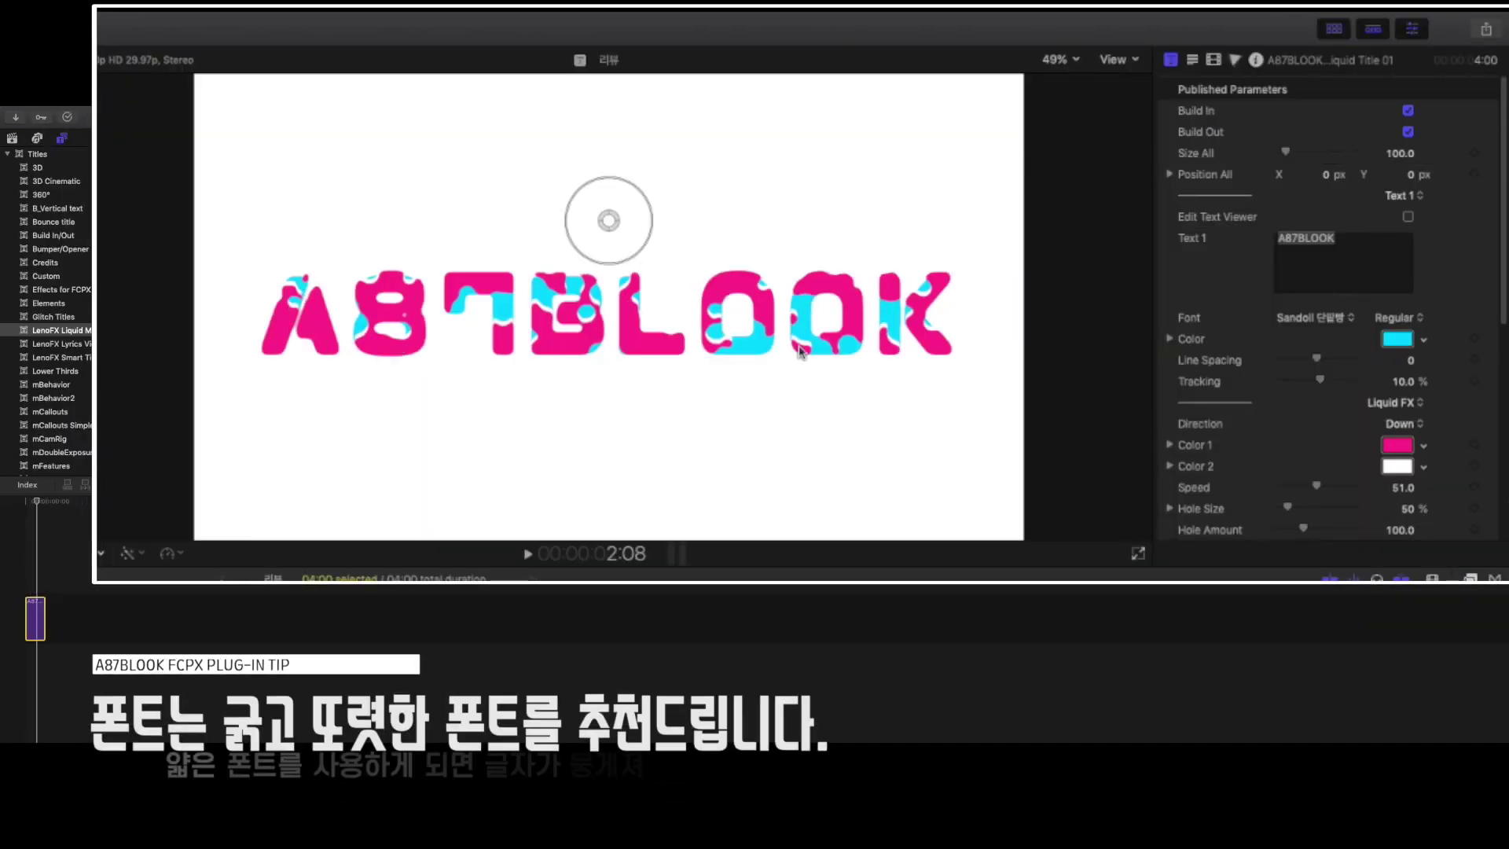
Try the fonts Sandoll 시네마극장 and Sandoll 명조Neo1 on the A87BLOOK title to compare letter thickness
click(1330, 323)
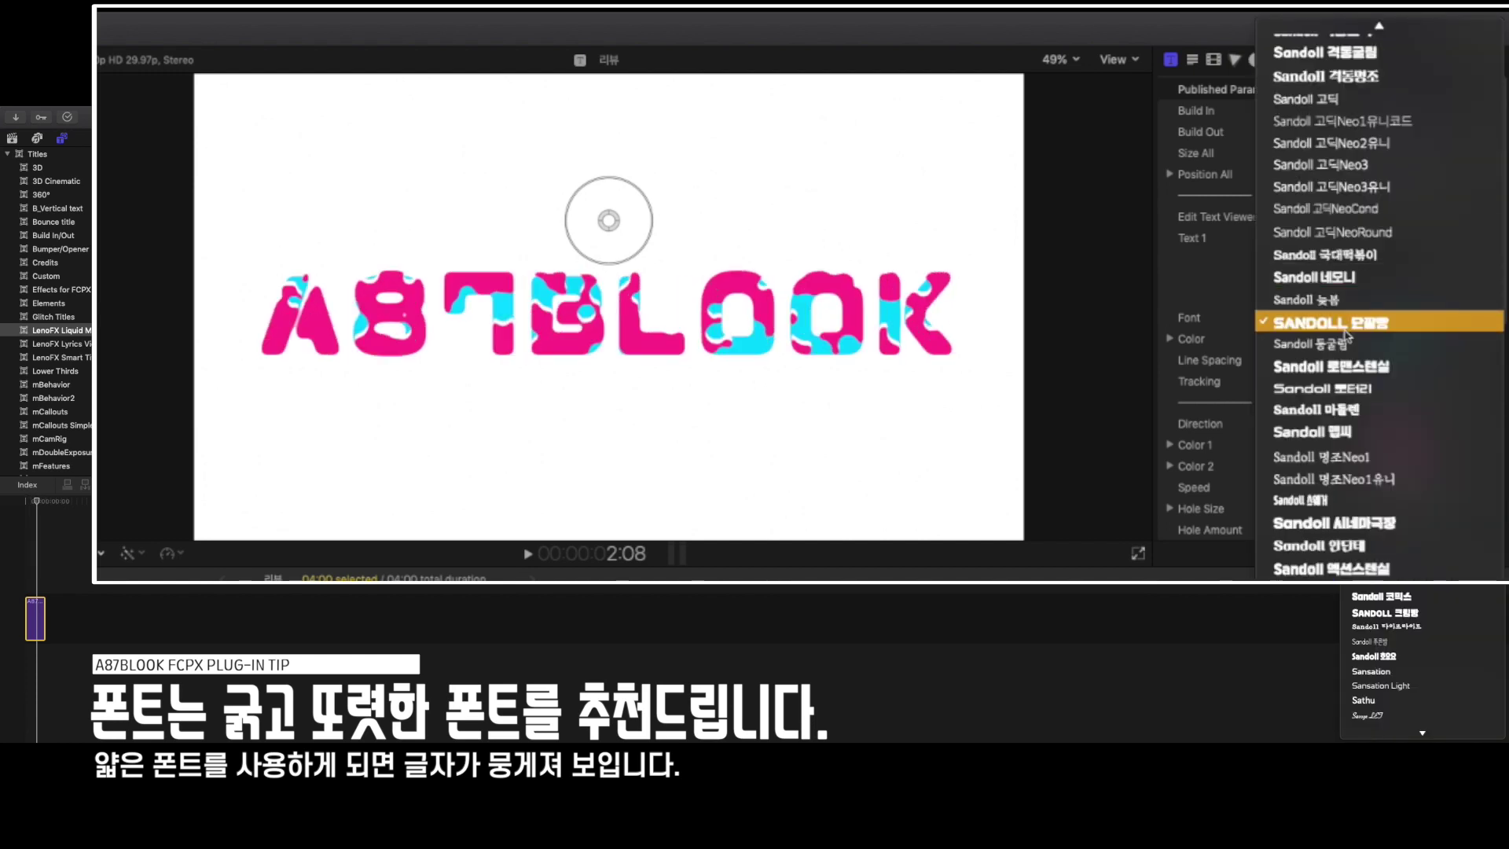
click(1346, 323)
click(1334, 325)
click(1334, 323)
click(1333, 325)
click(1334, 479)
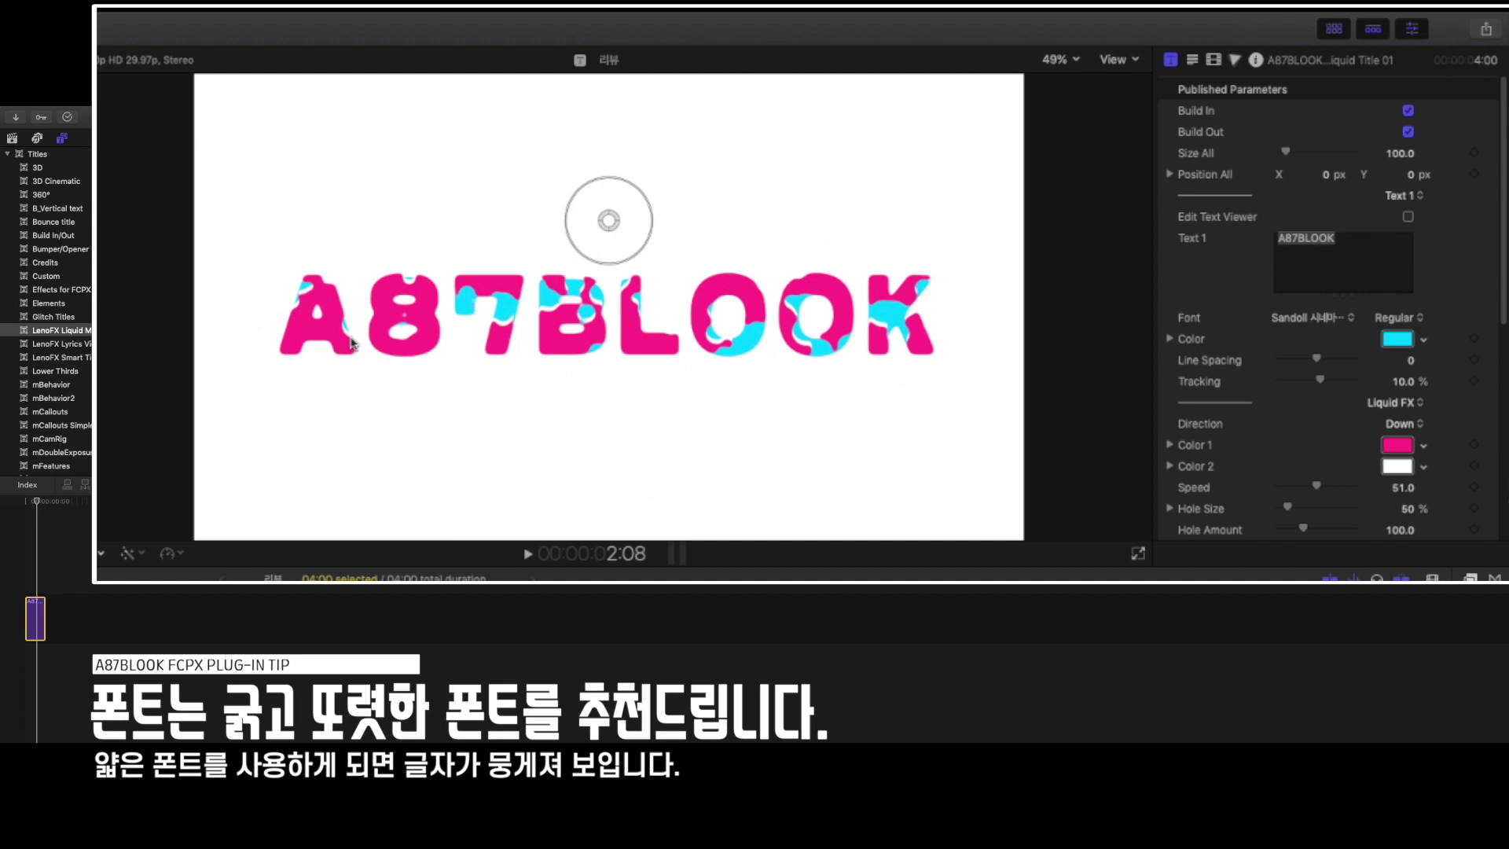
click(1309, 318)
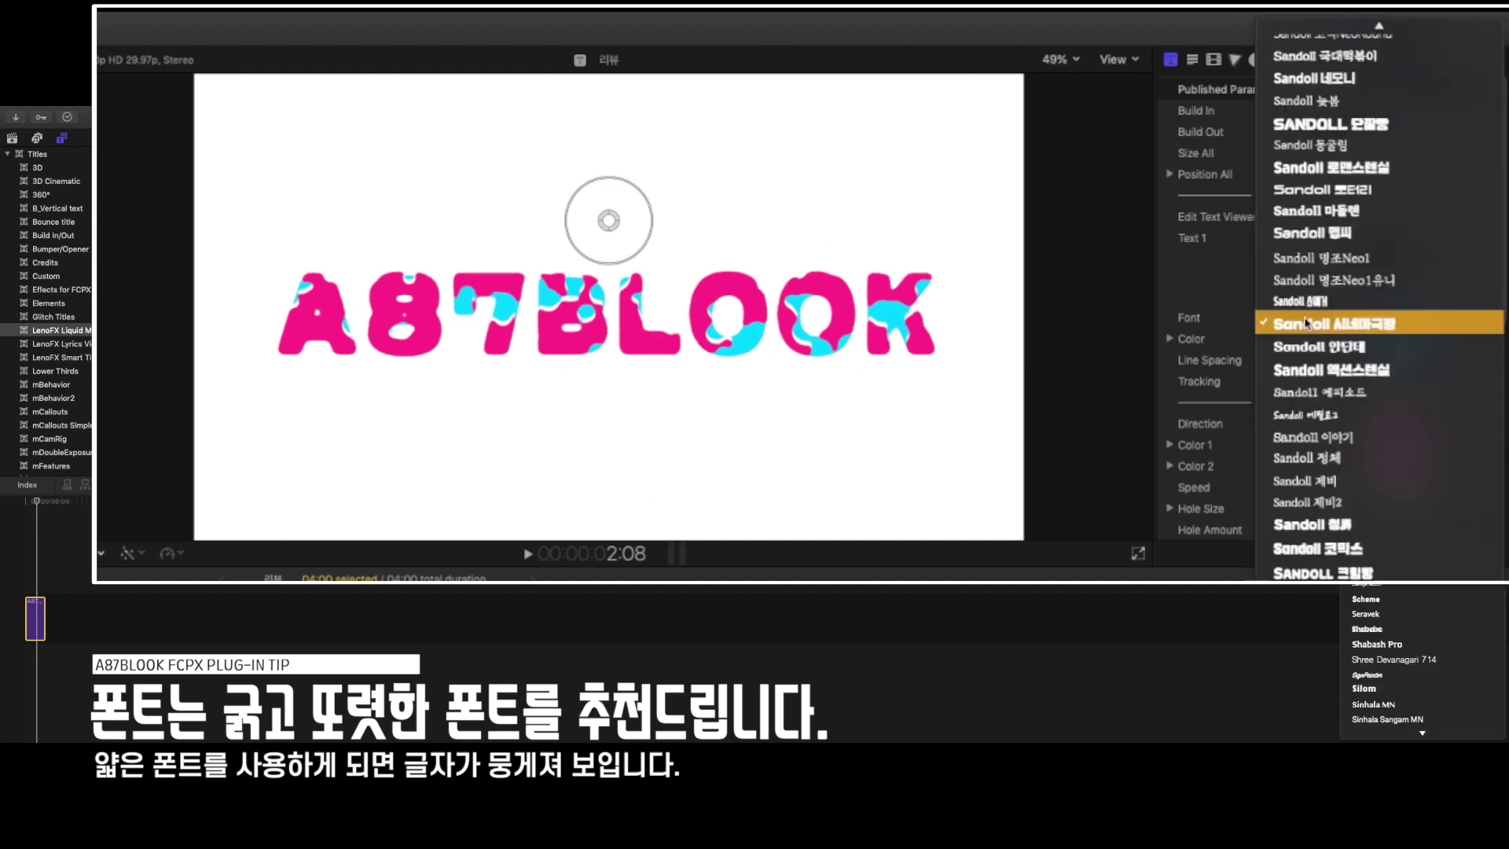
click(1329, 258)
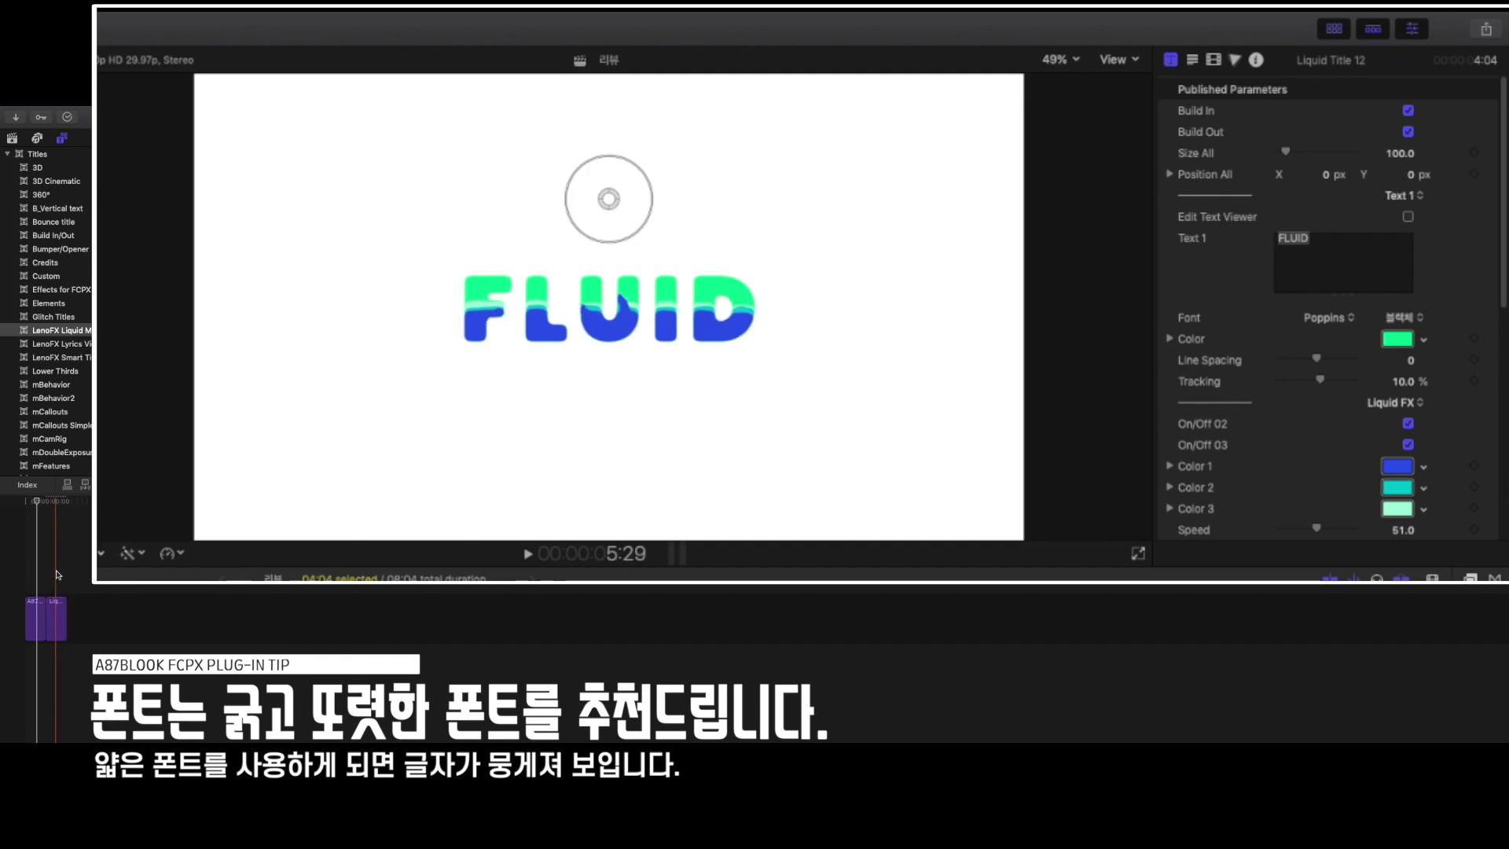
Select the FLUID title clip and set its font to Rix굴림_Pro in the ExtraBold weight
click(56, 613)
click(1328, 318)
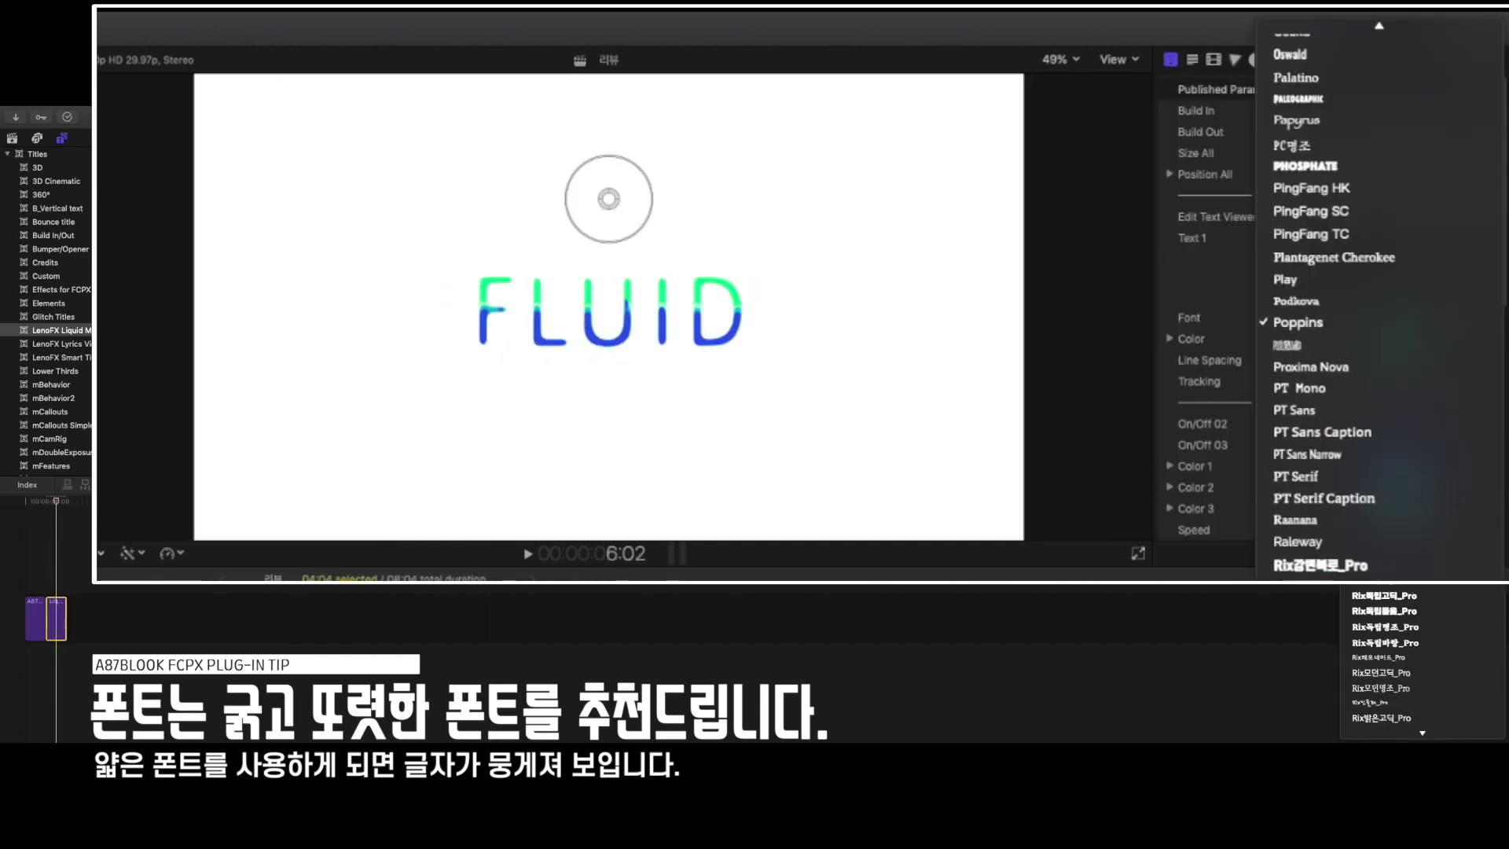
click(1321, 565)
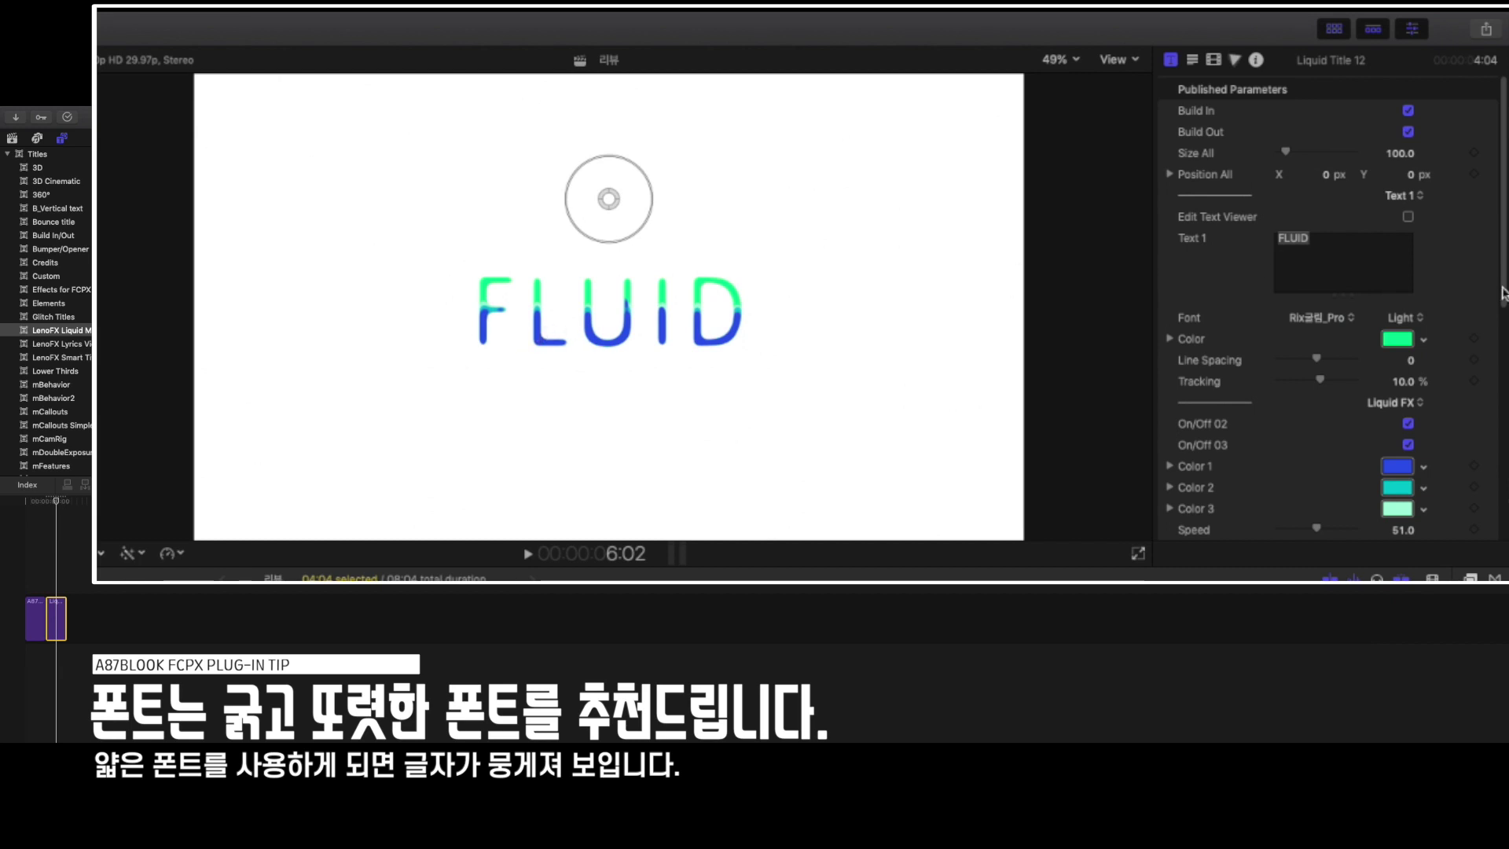
click(1406, 317)
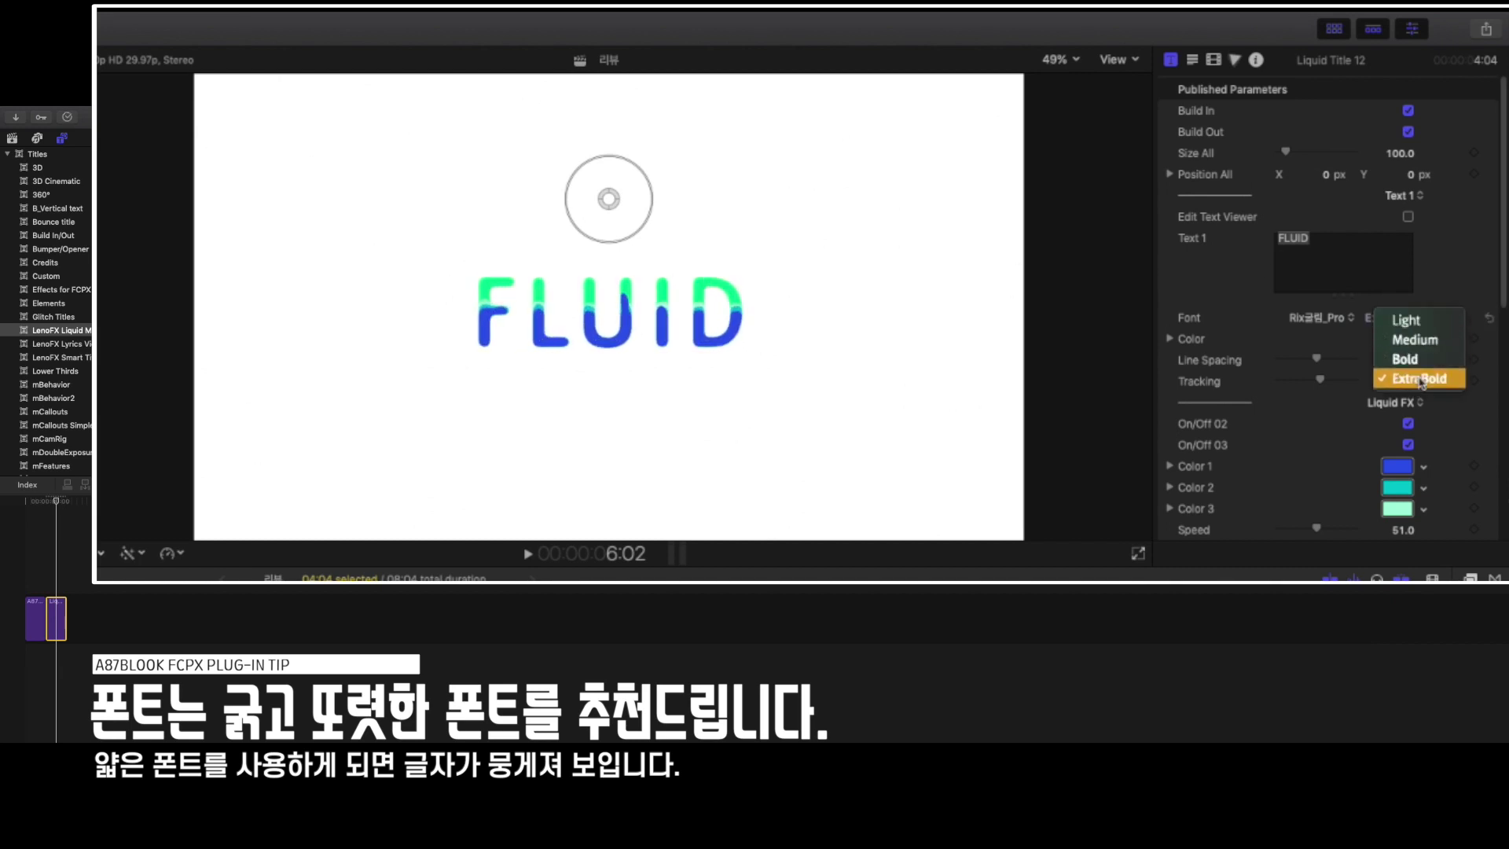
click(1419, 379)
Play through to the second A87BLOOK title clip at 5:22 and replace its text with 에이팔십칠브룩
click(18, 576)
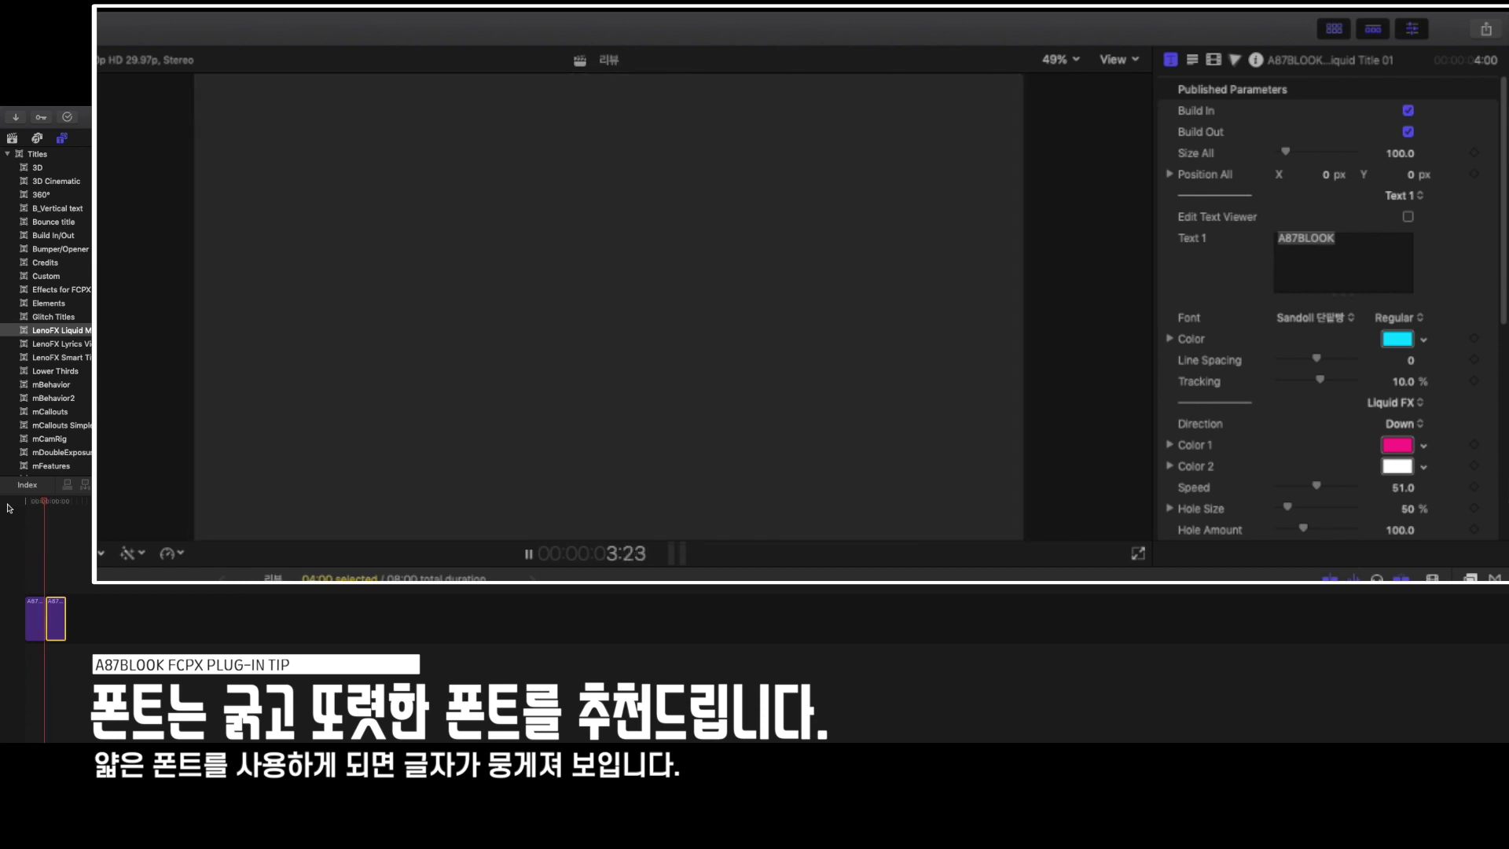
click(609, 220)
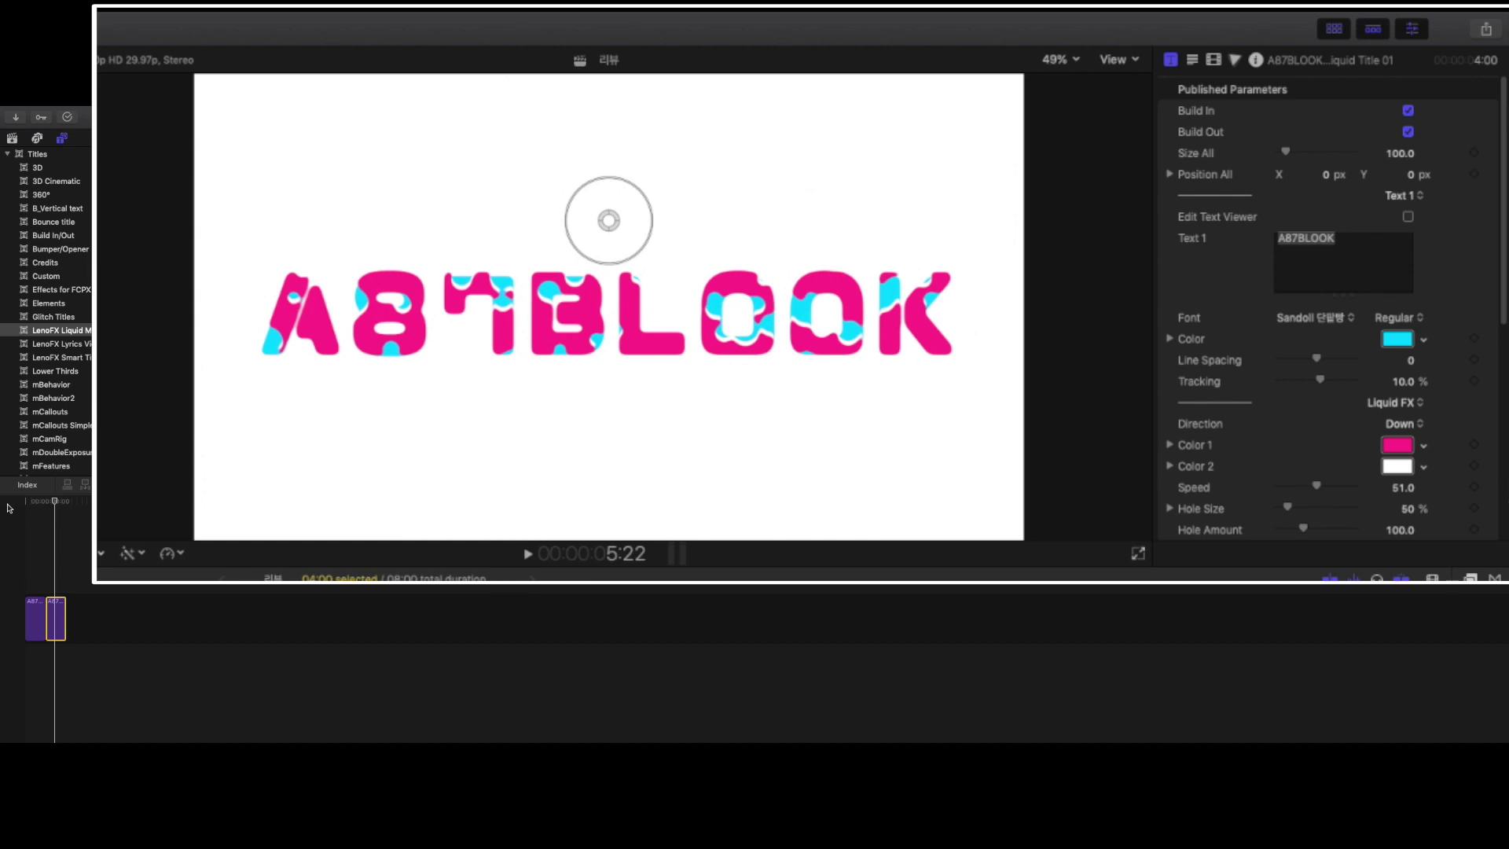
click(1352, 253)
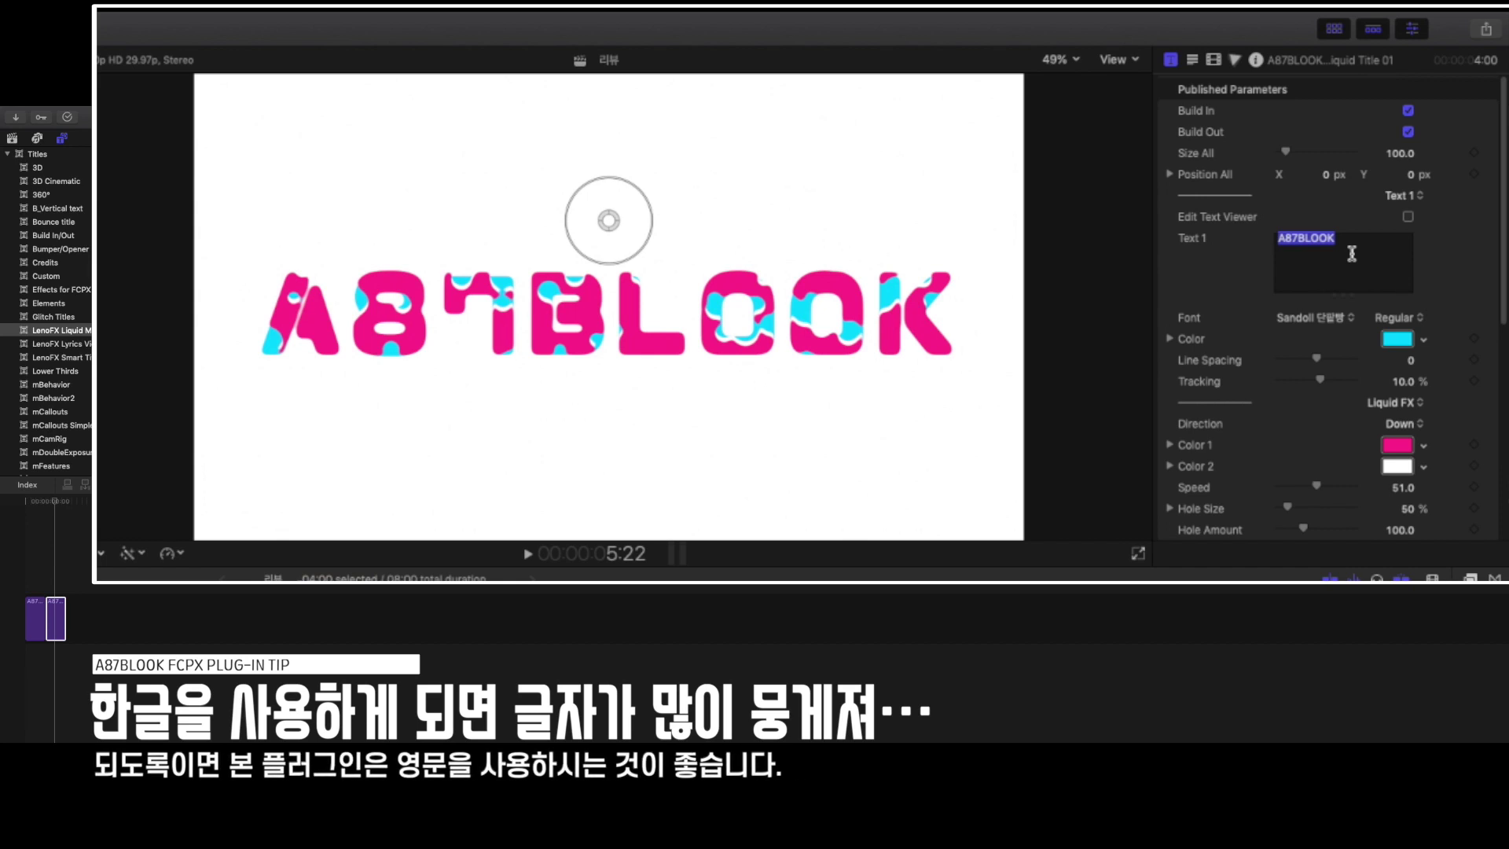
text(에이패ㄹ십칠브)
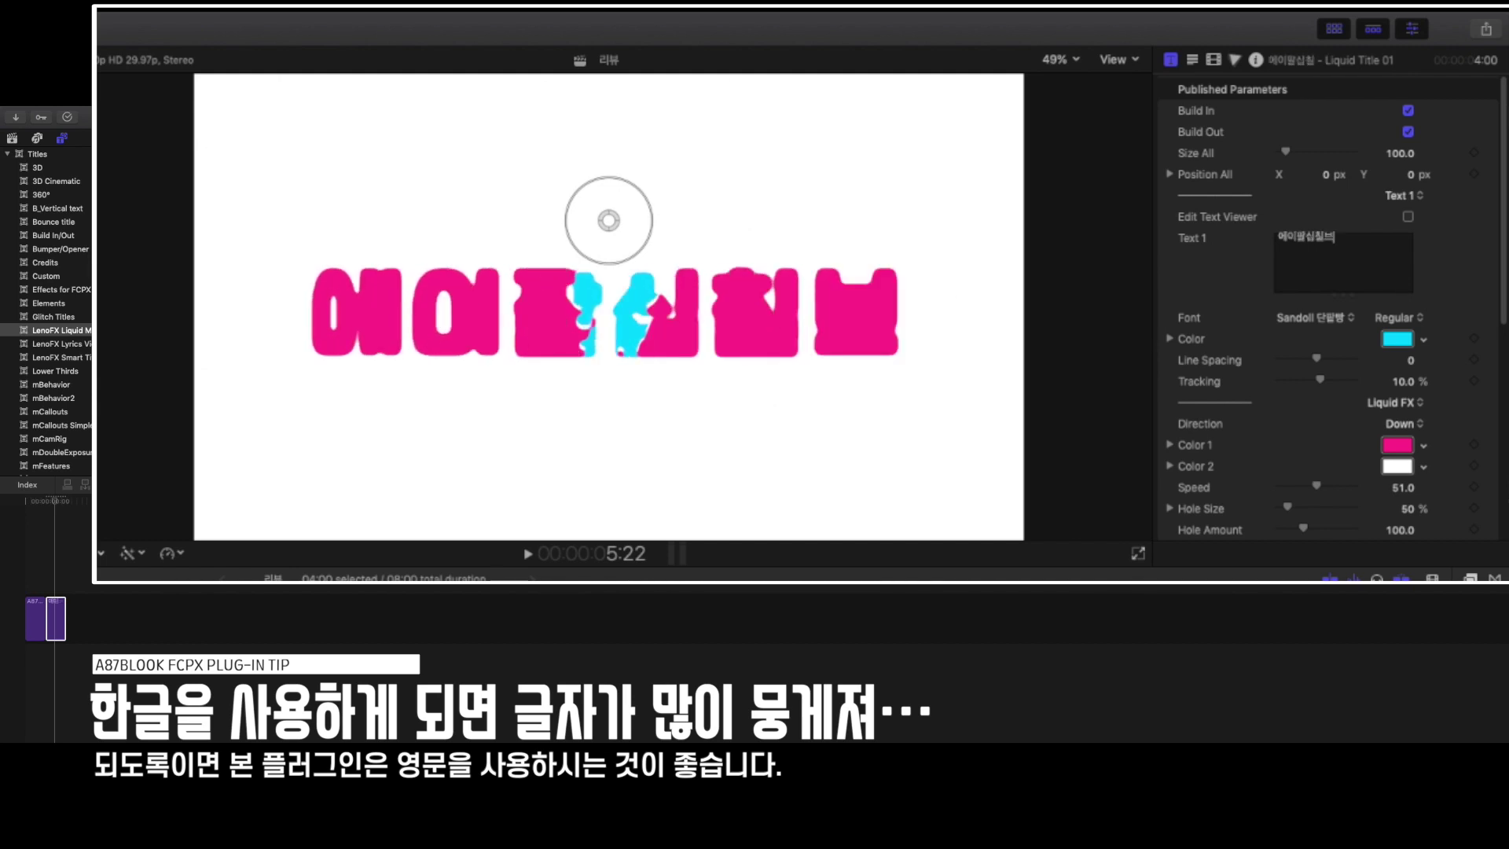
text(룩)
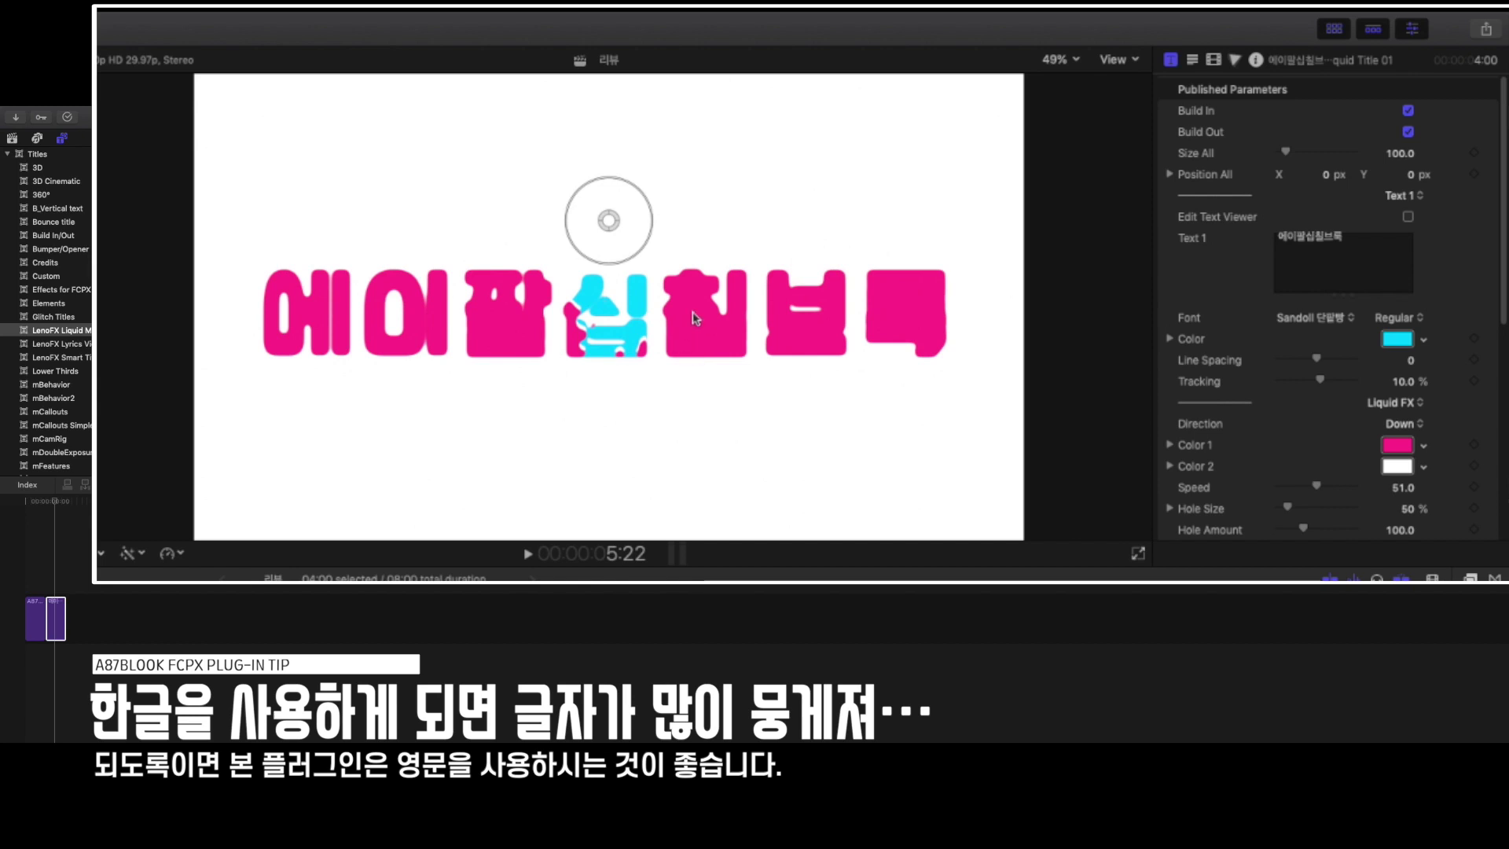
Set the Korean title's font to Sandoll 늦봄, with liquid Direction Up, Hole Amount 71 and Hole Size 156%
click(1332, 320)
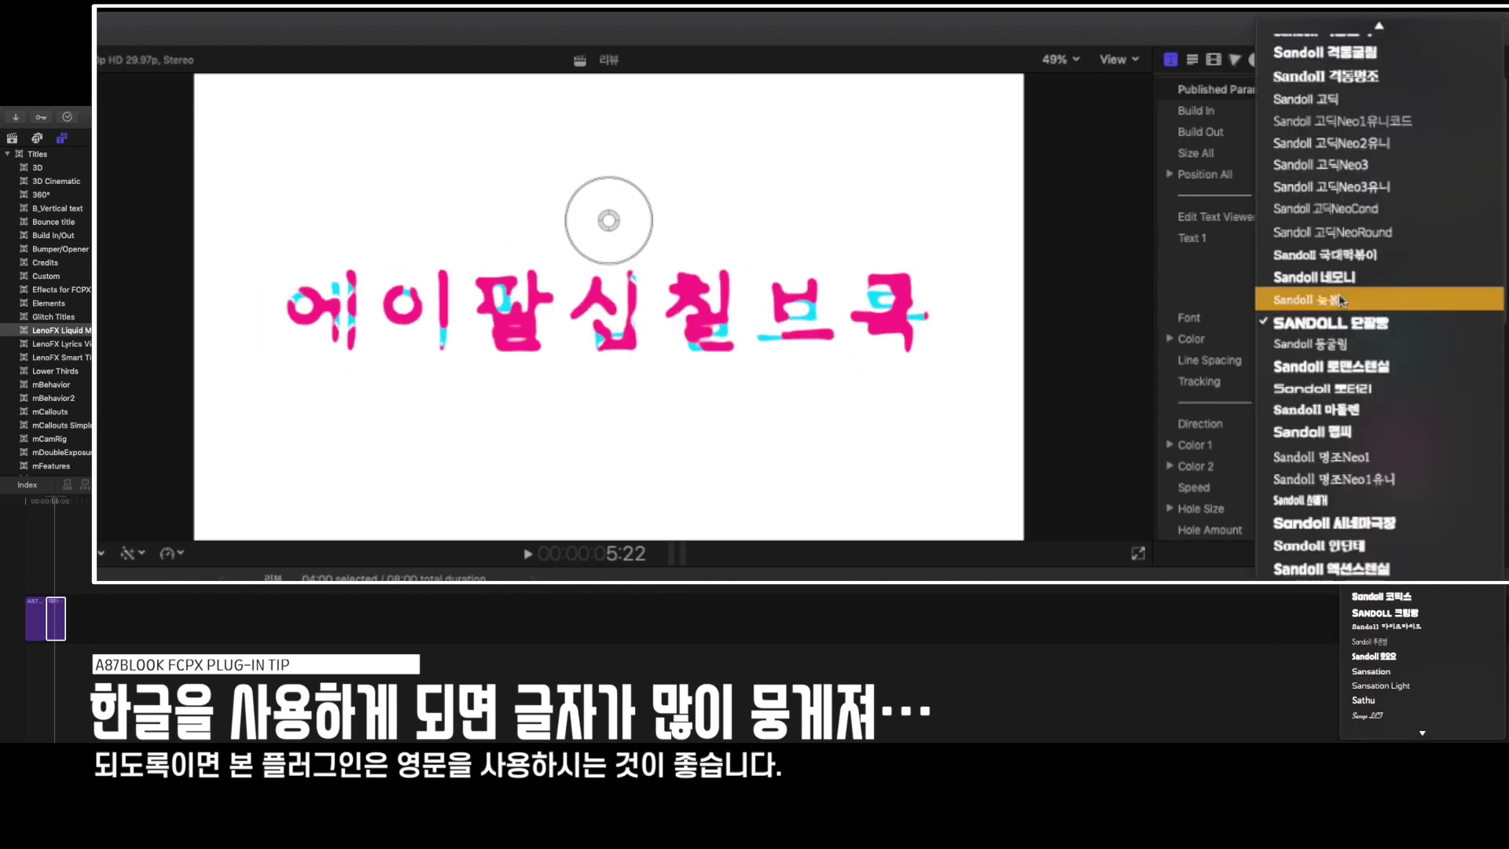
click(1341, 302)
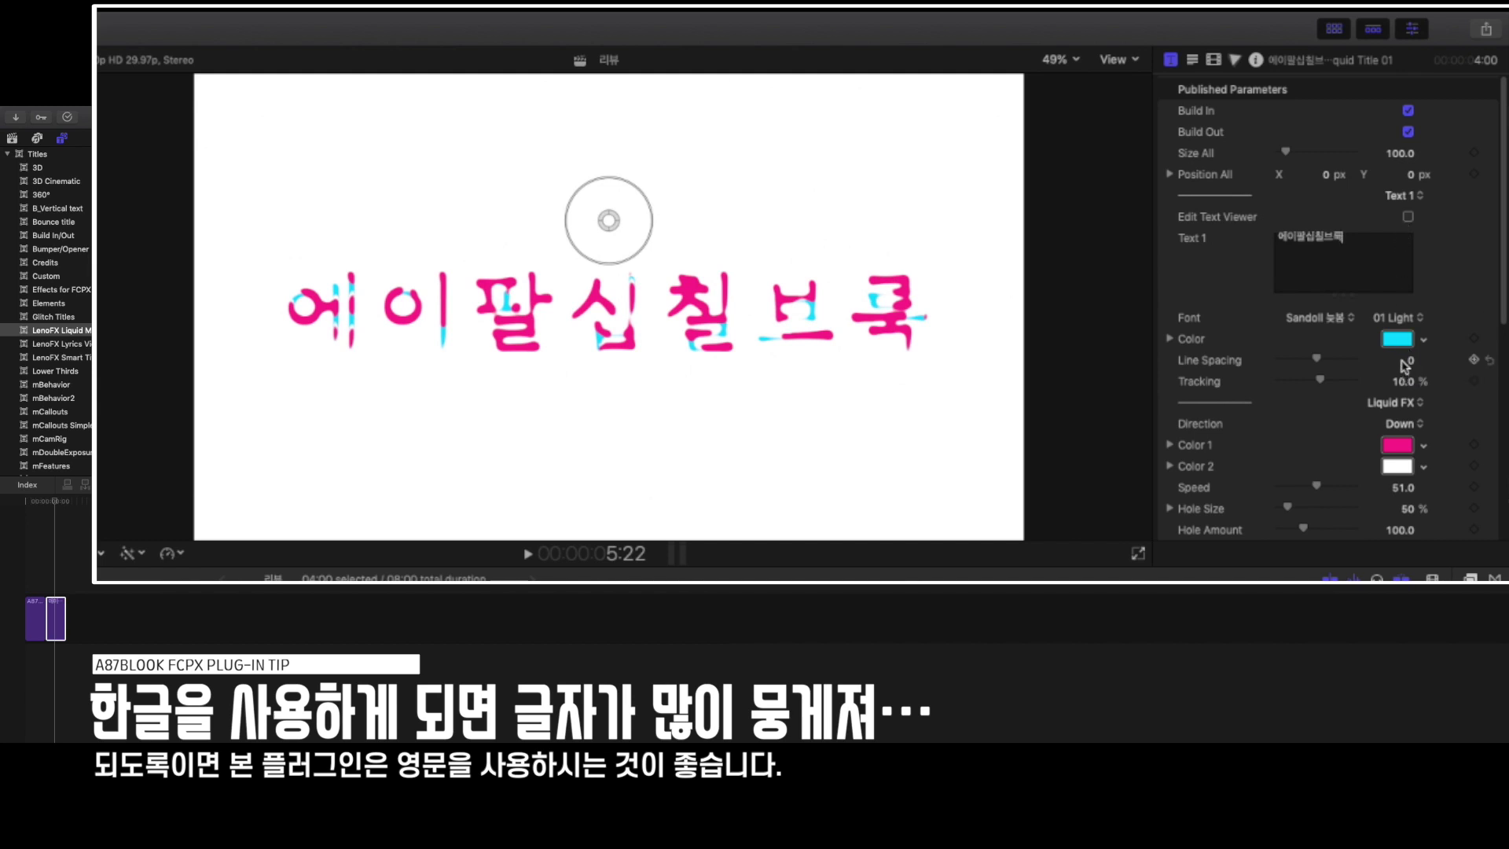
scroll(1405, 366, down, 5)
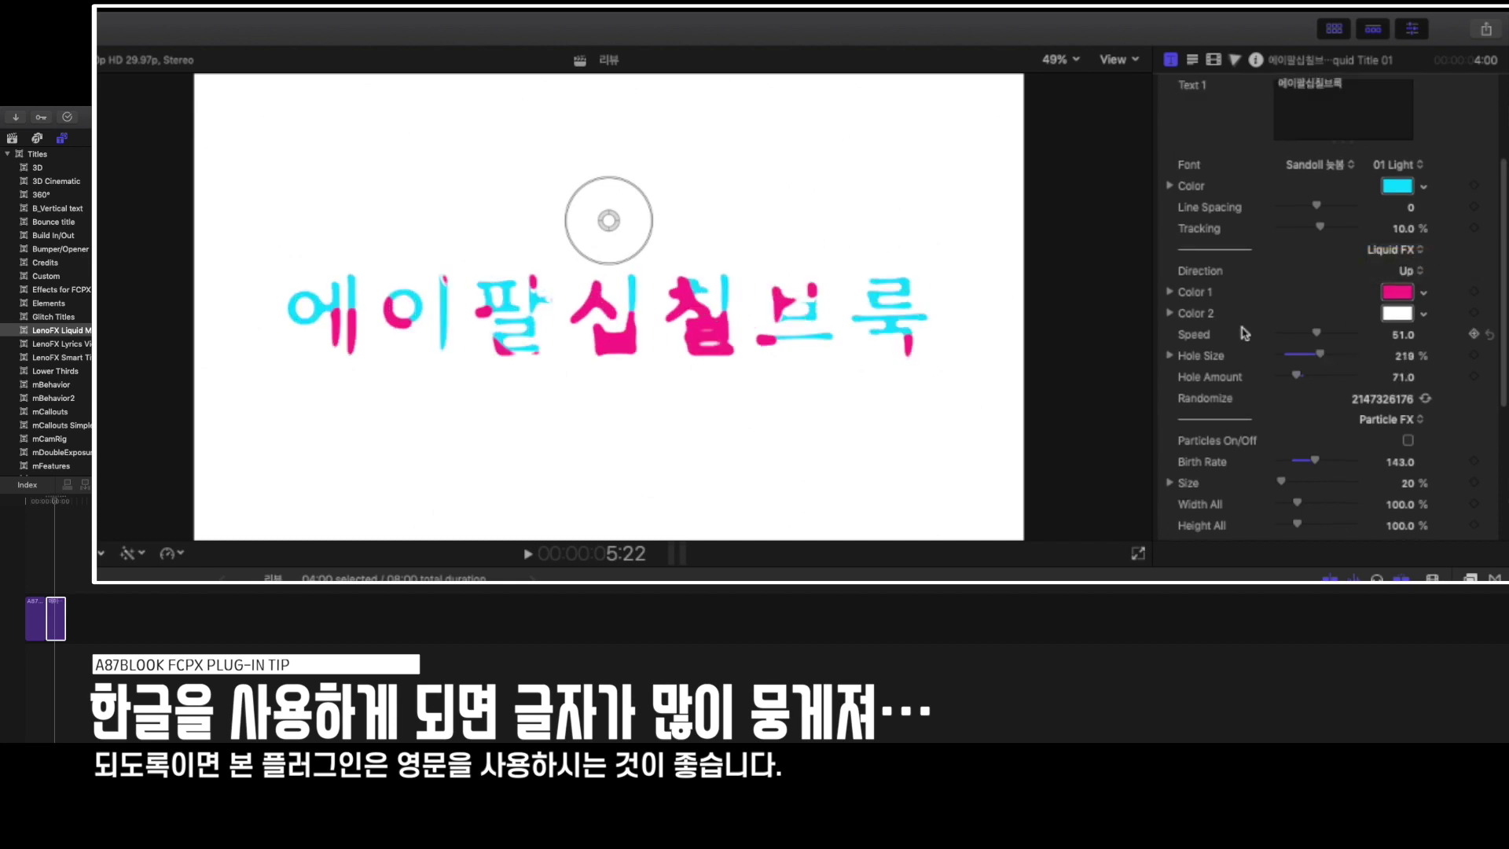
drag(1320, 354, 1307, 360)
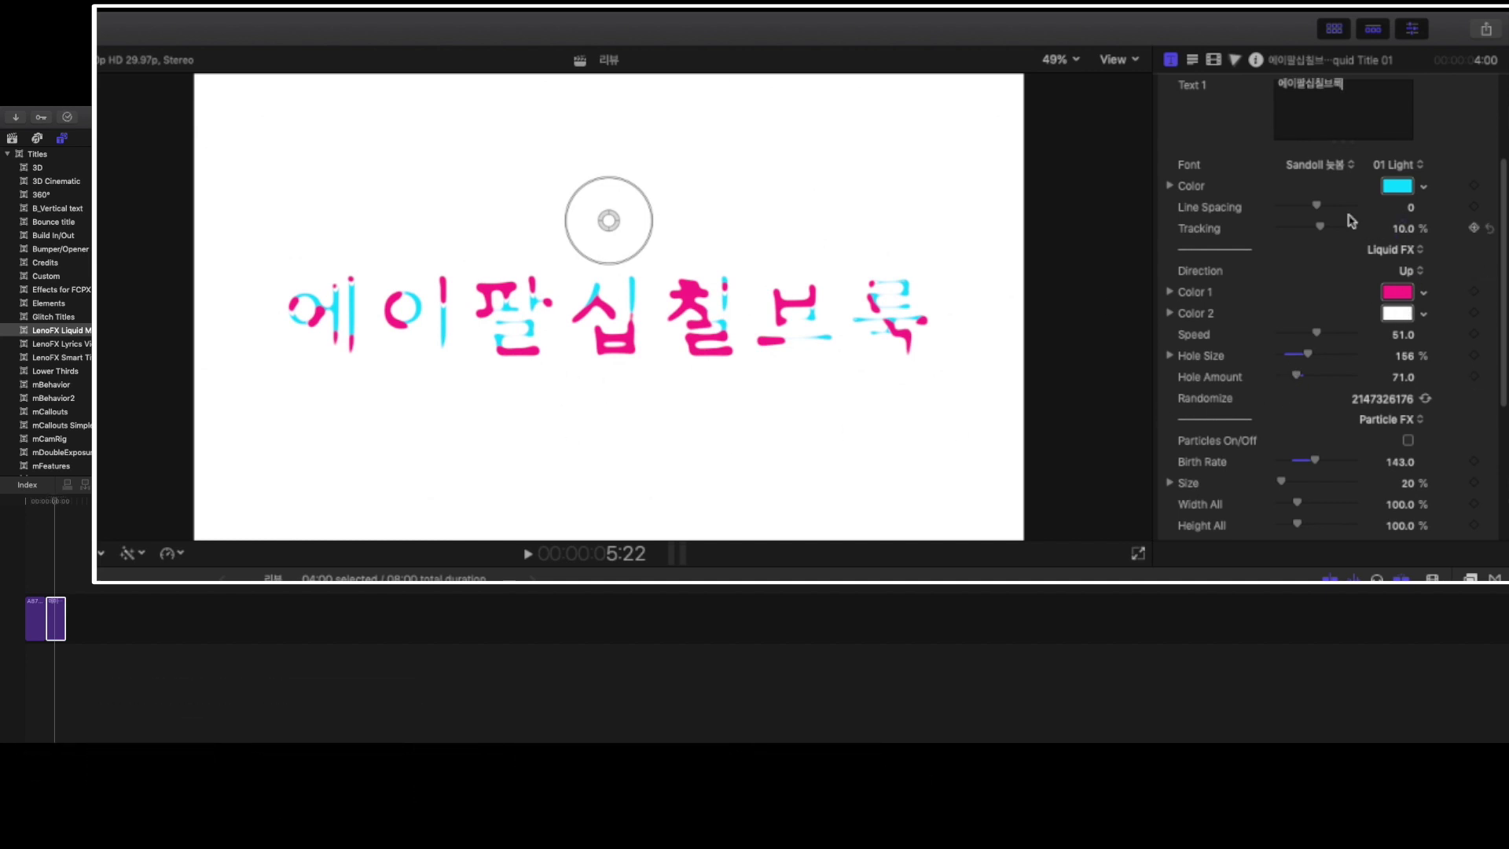
Change the Korean title's font to Sandoll 둥굴림 and view the title at 5:19
click(1320, 164)
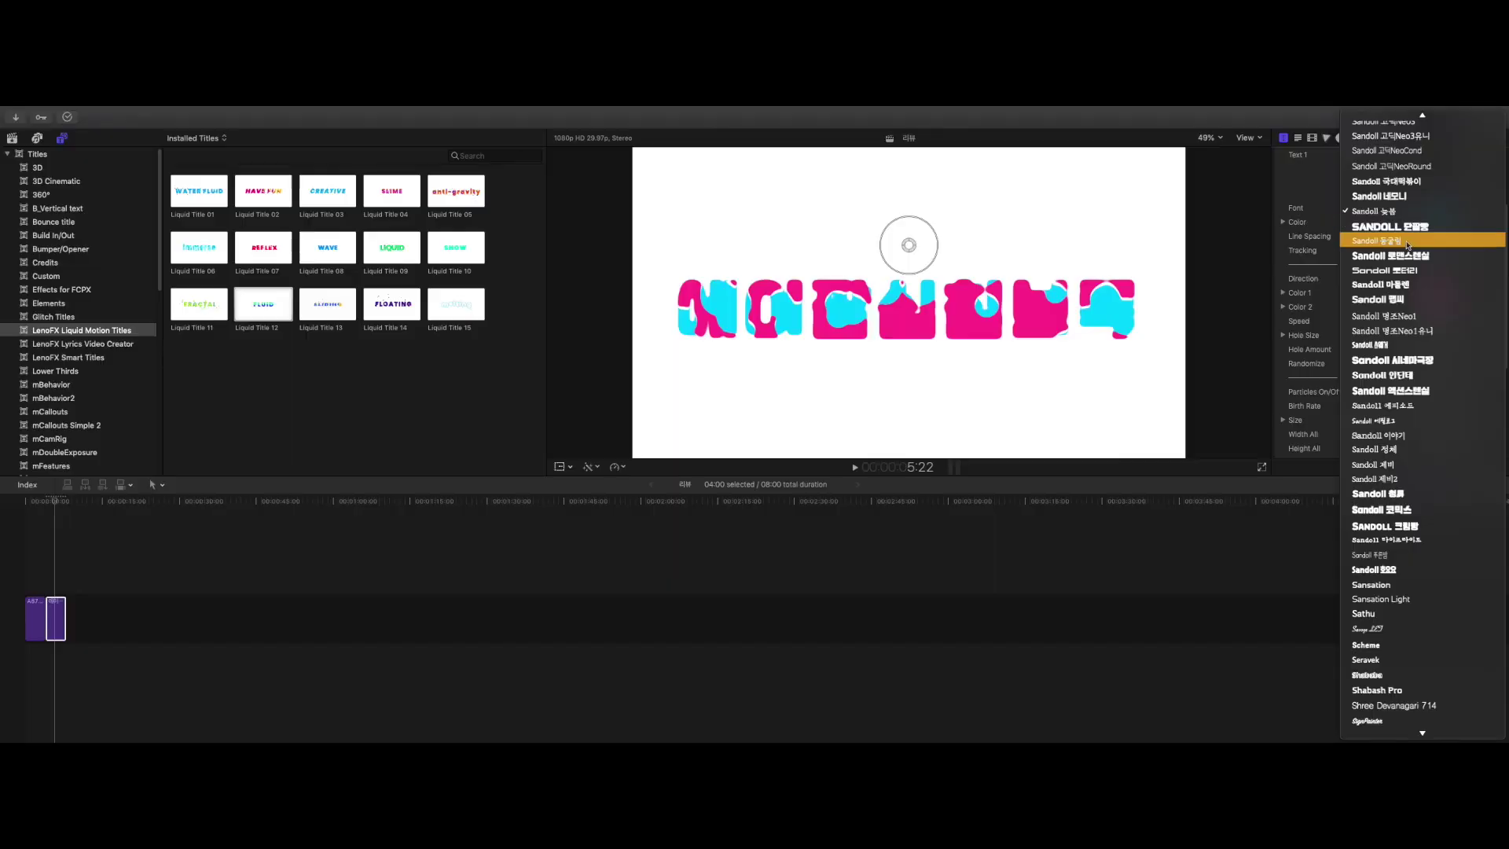
click(1405, 240)
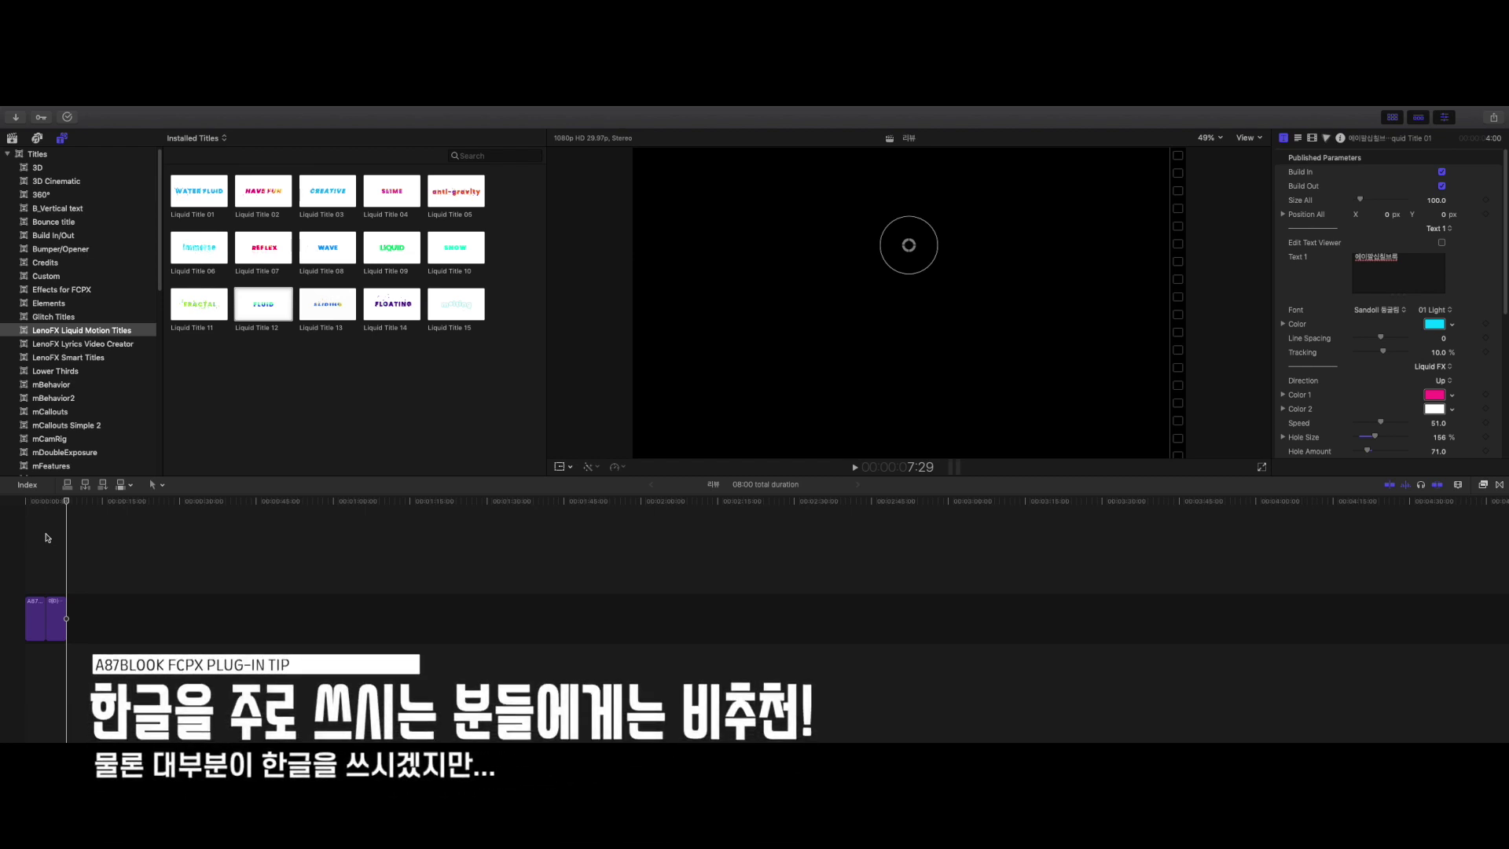
click(53, 538)
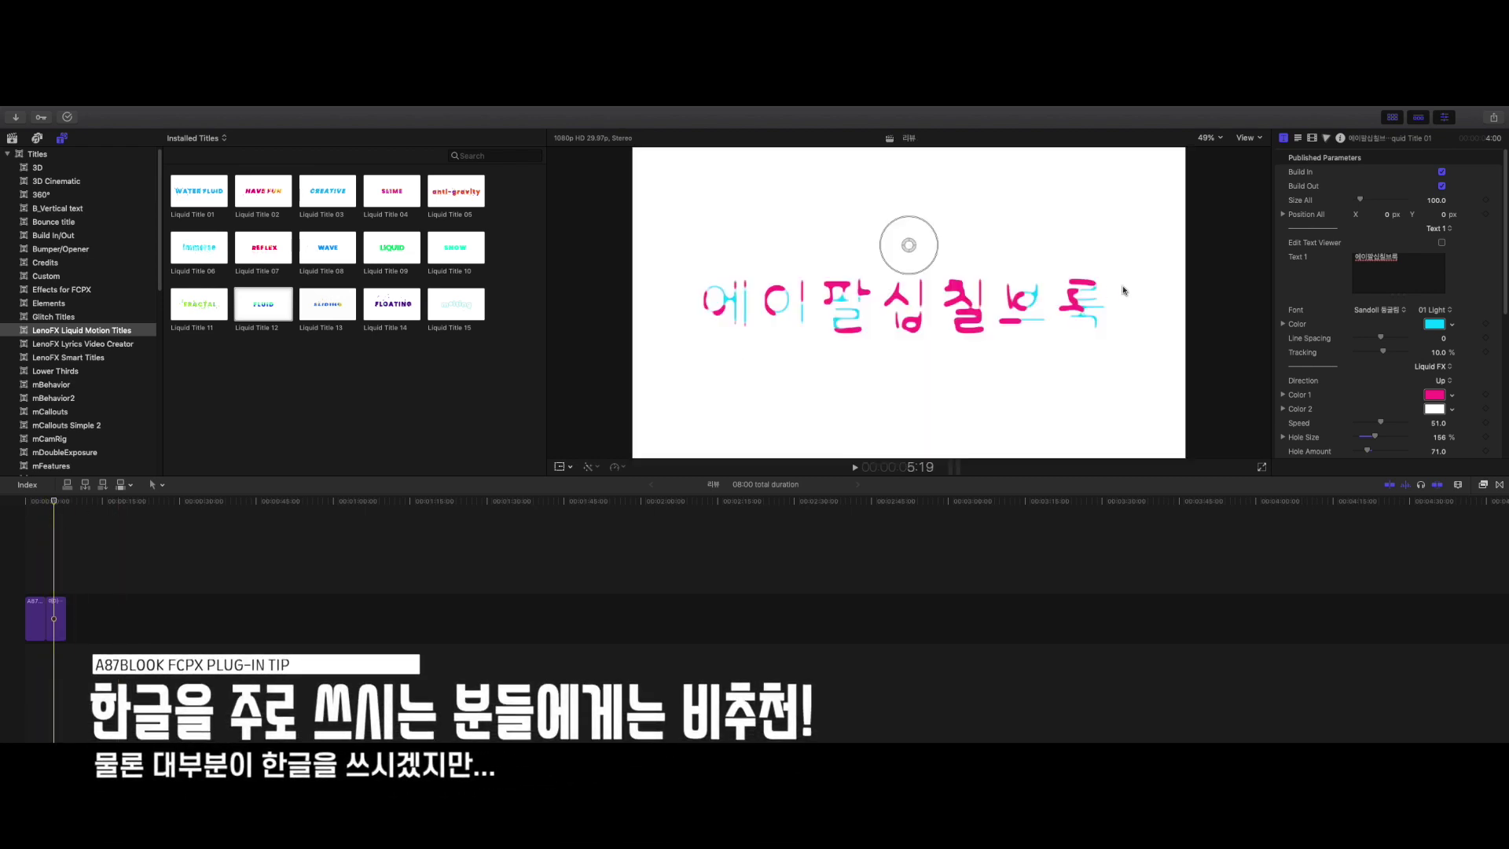